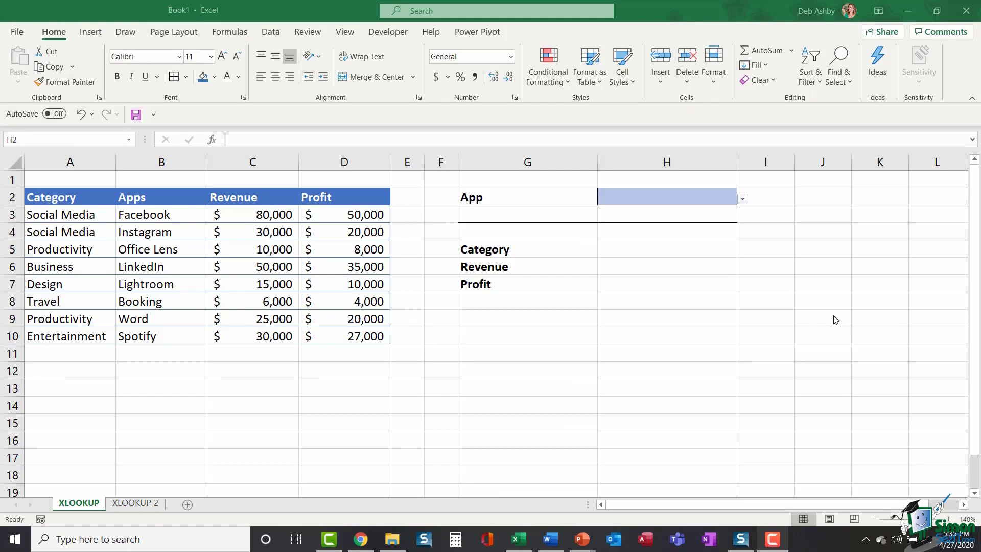
{"action": "left_click", "coordinate": [230, 34]}
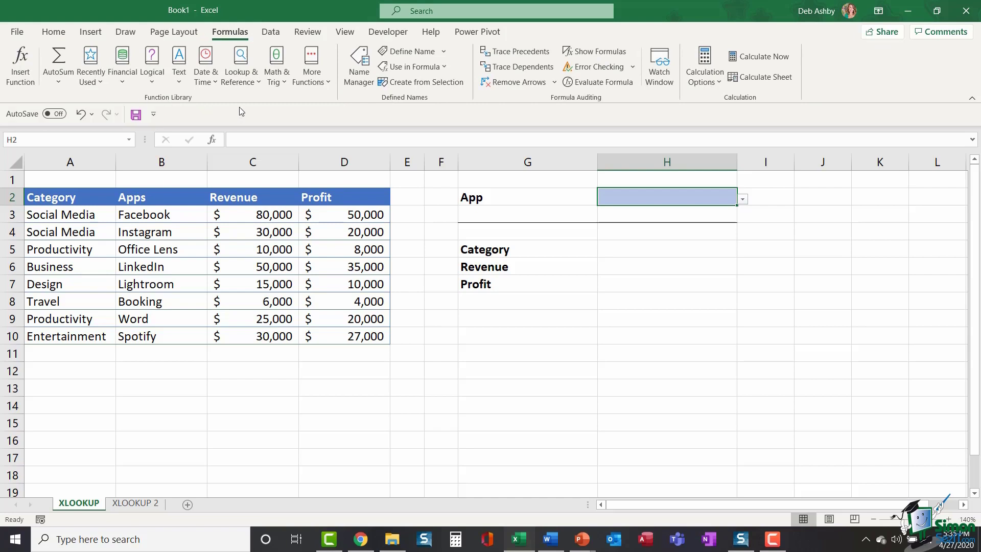
{"action": "left_click", "coordinate": [249, 76]}
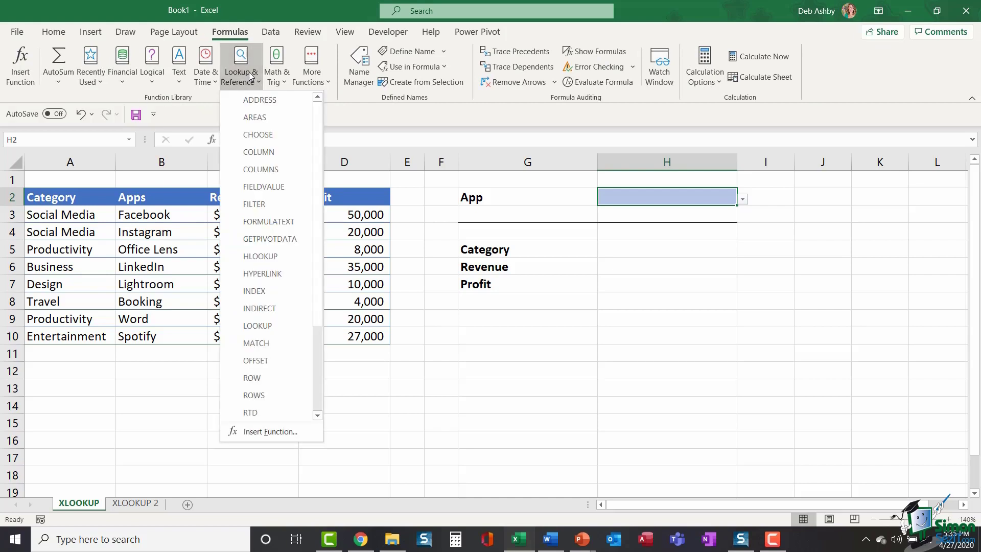
{"action": "scroll", "coordinate": [269, 223], "scroll_direction": "down", "scroll_amount": 3}
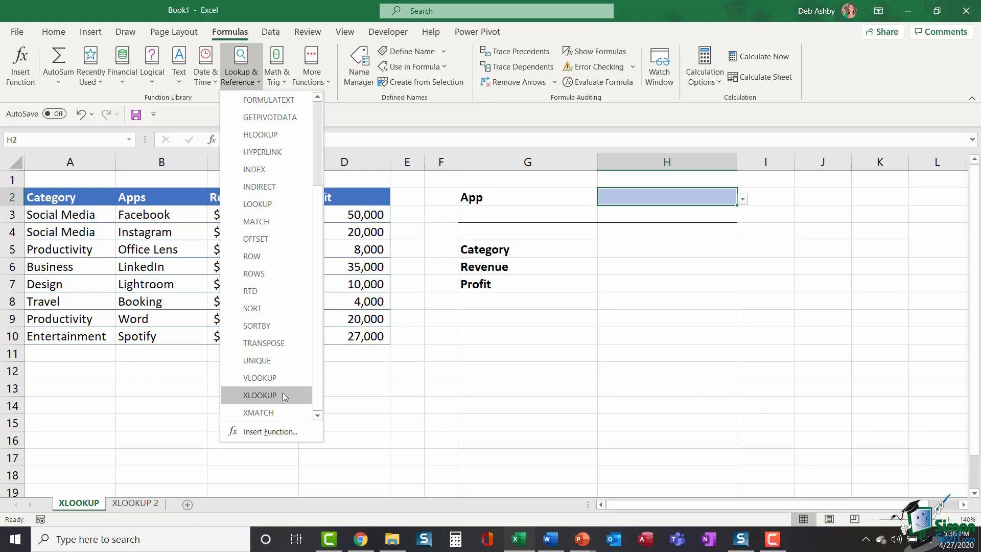
{"action": "left_click", "coordinate": [667, 337]}
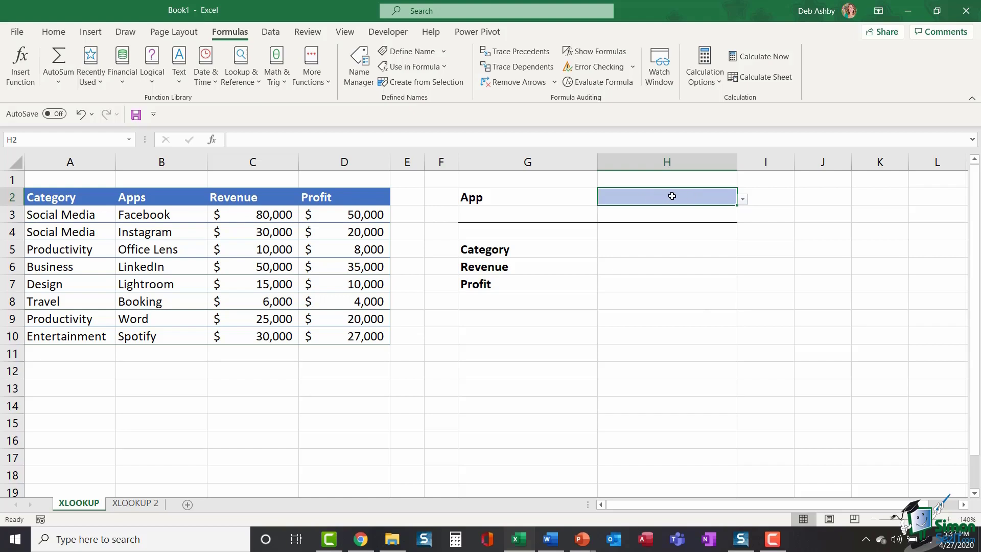
{"action": "left_click", "coordinate": [743, 200]}
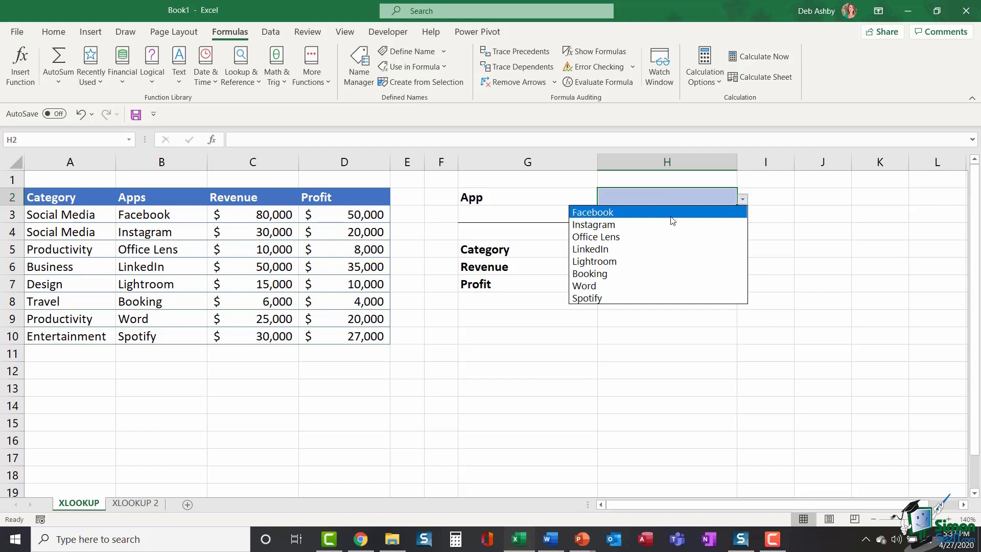
{"action": "key", "text": "Escape"}
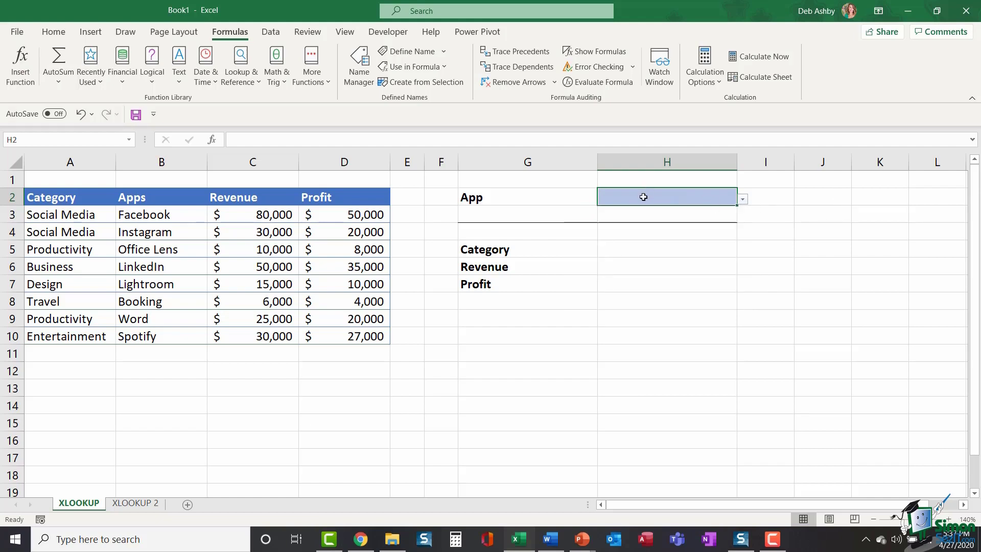
{"action": "left_click", "coordinate": [630, 251]}
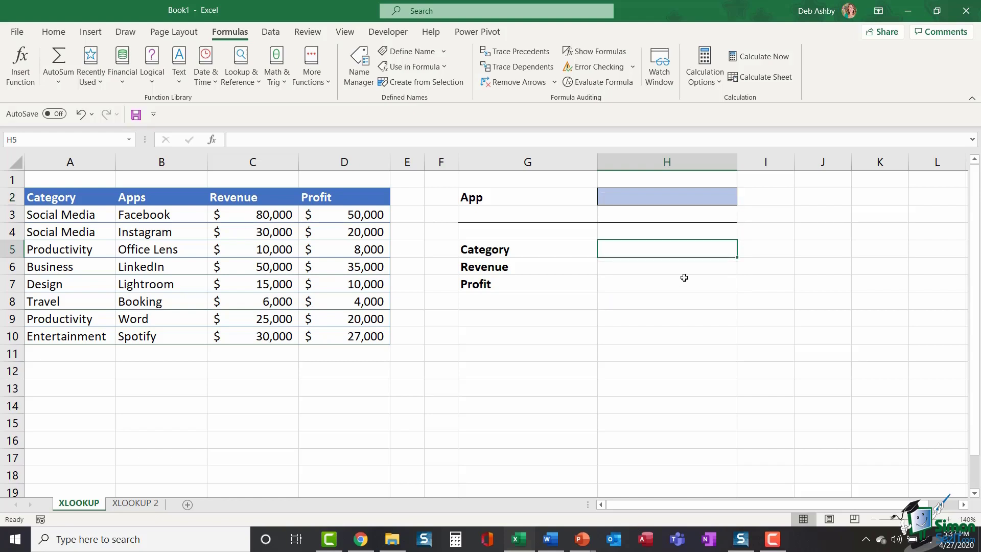
{"action": "left_click", "coordinate": [630, 268]}
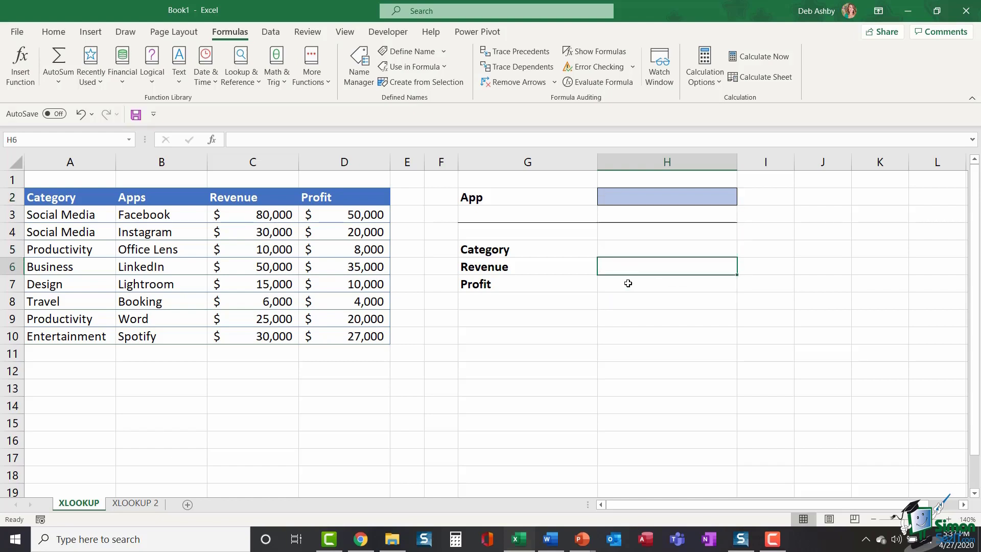
{"action": "left_click", "coordinate": [628, 283]}
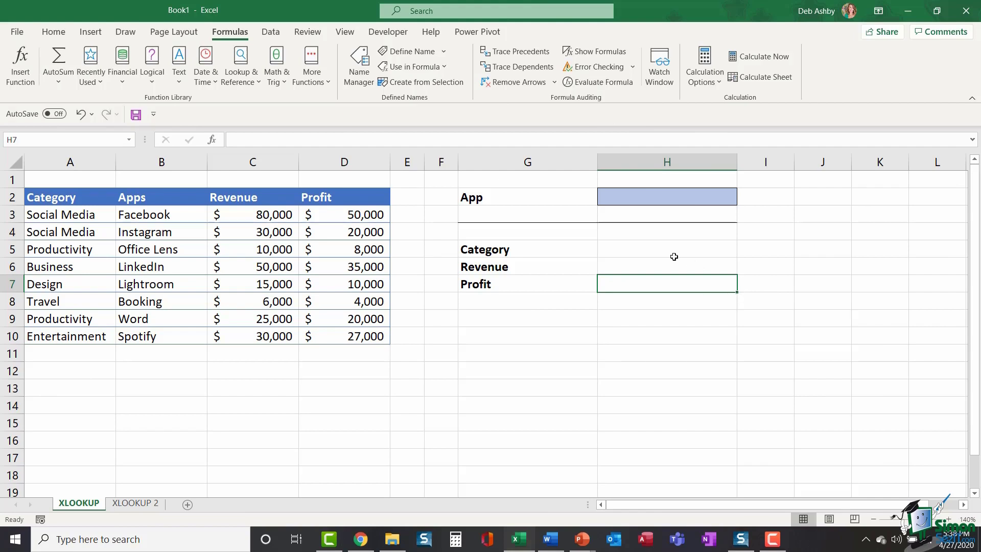
{"action": "left_click", "coordinate": [656, 197]}
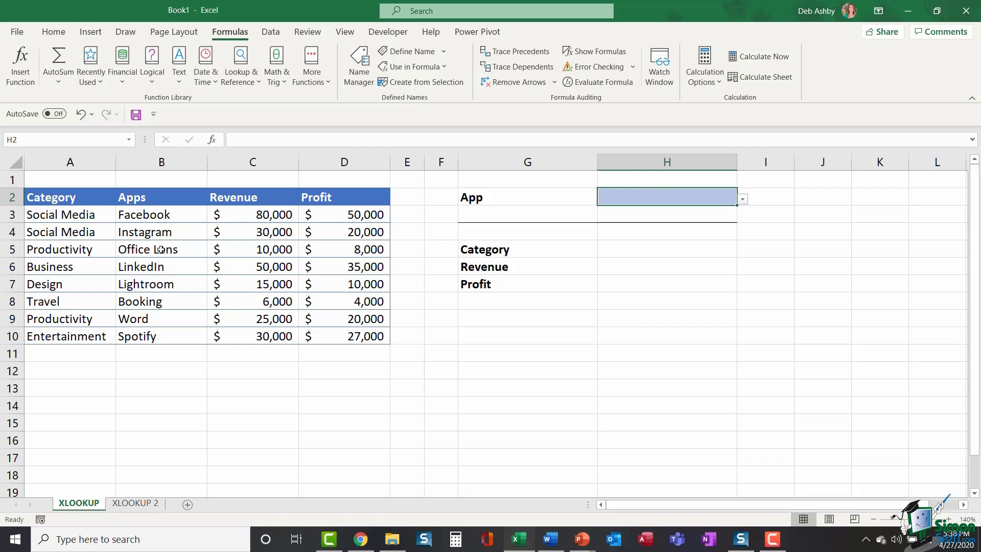
{"action": "left_click", "coordinate": [176, 234]}
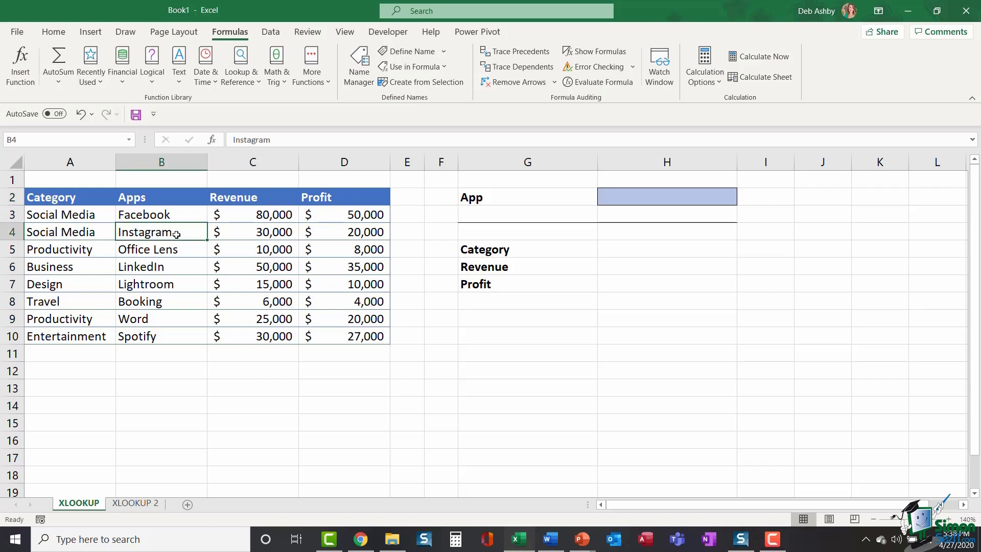
{"action": "left_click", "coordinate": [73, 233]}
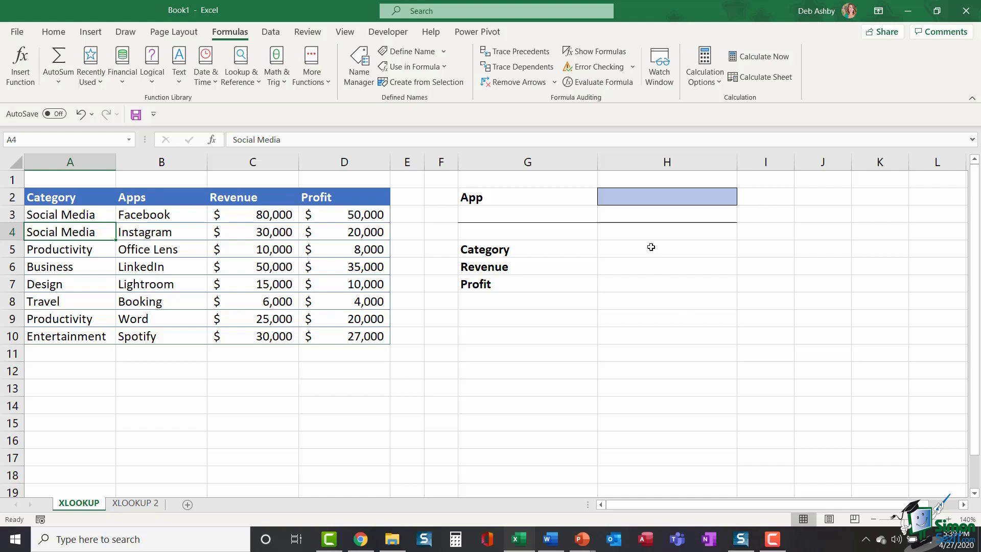
- Enter =XLOOKUP(H2,B3:B10,A3:A10) in H5 to return the chosen app's category
{"action": "left_click", "coordinate": [652, 249]}
{"action": "type", "text": "=XLOOK"}
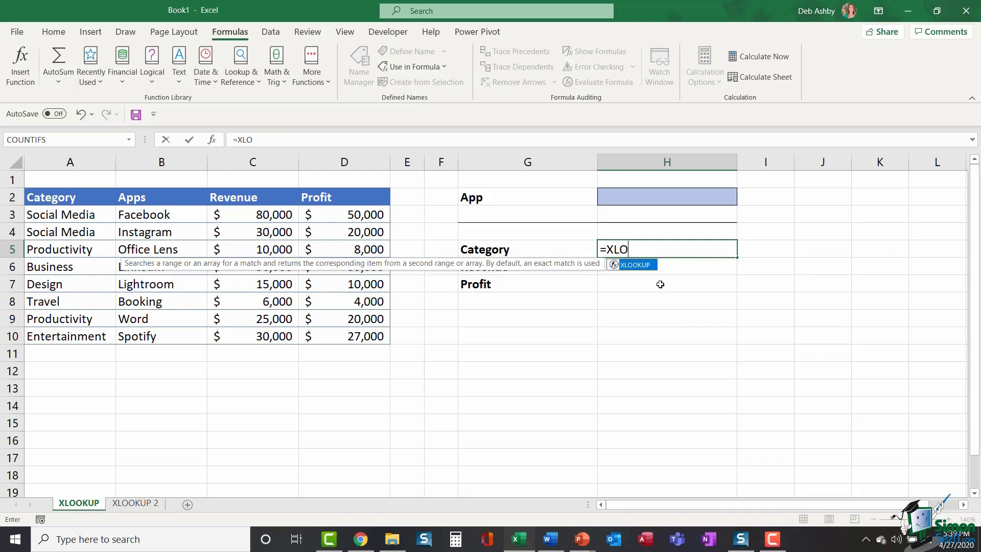
{"action": "type", "text": "UP("}
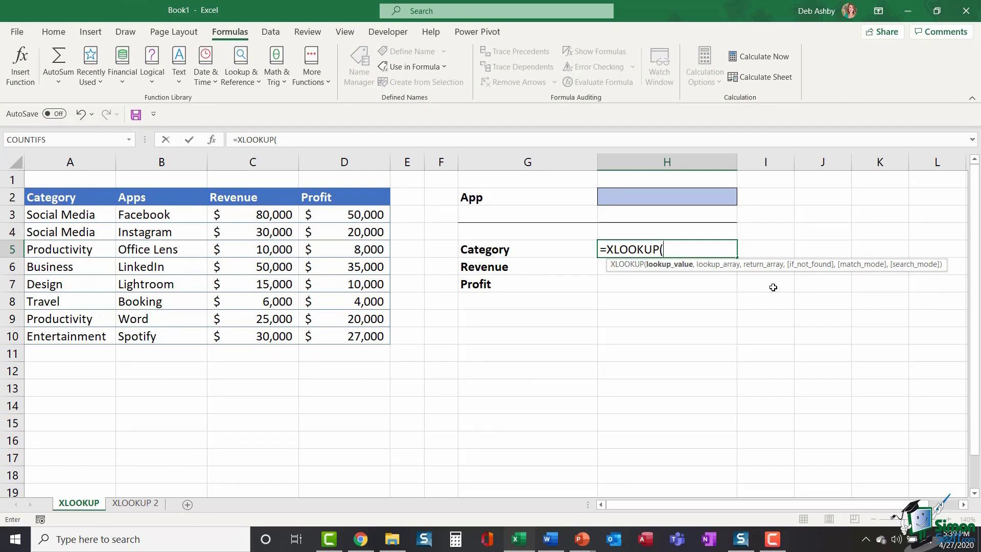
{"action": "left_click", "coordinate": [685, 199]}
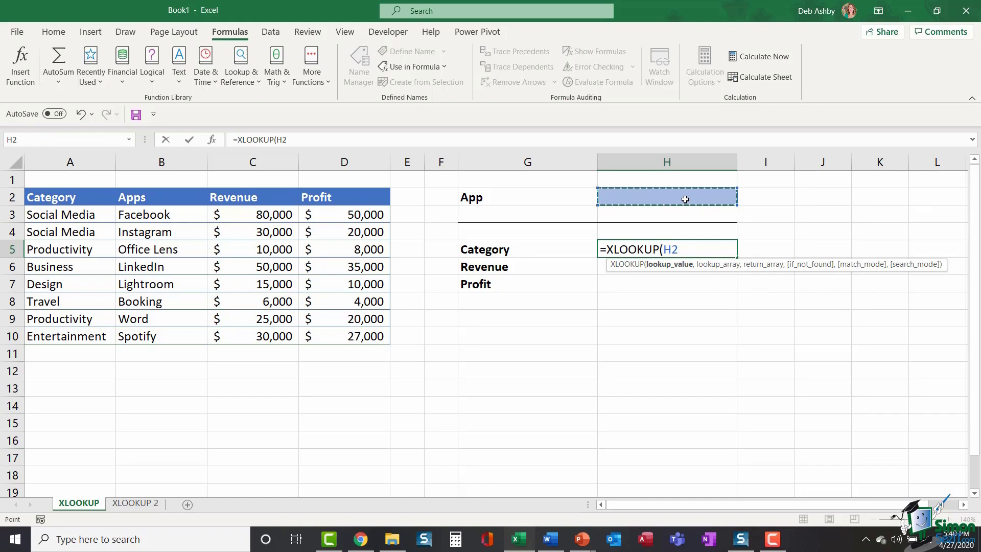
{"action": "type", "text": ","}
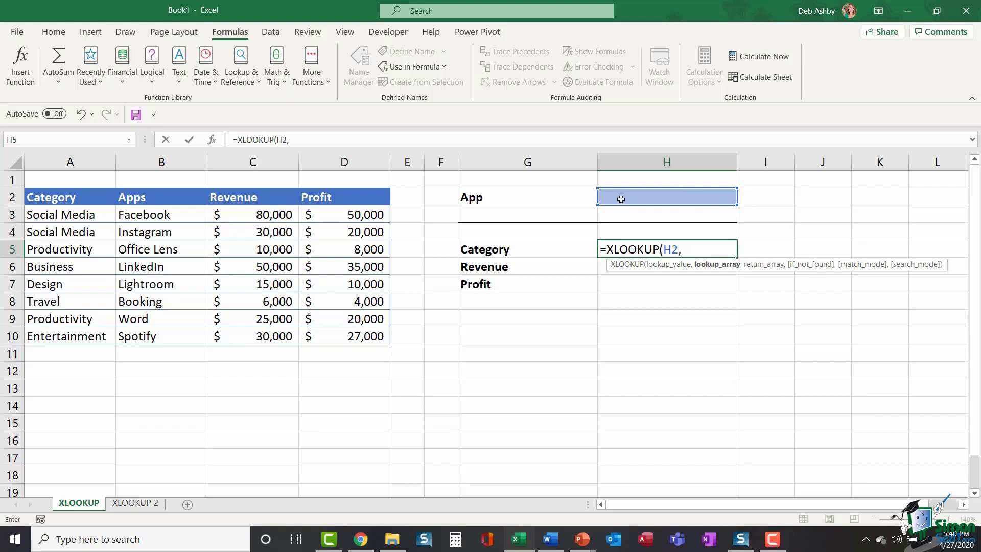
{"action": "left_click_drag", "start_coordinate": [162, 216], "coordinate": [153, 338]}
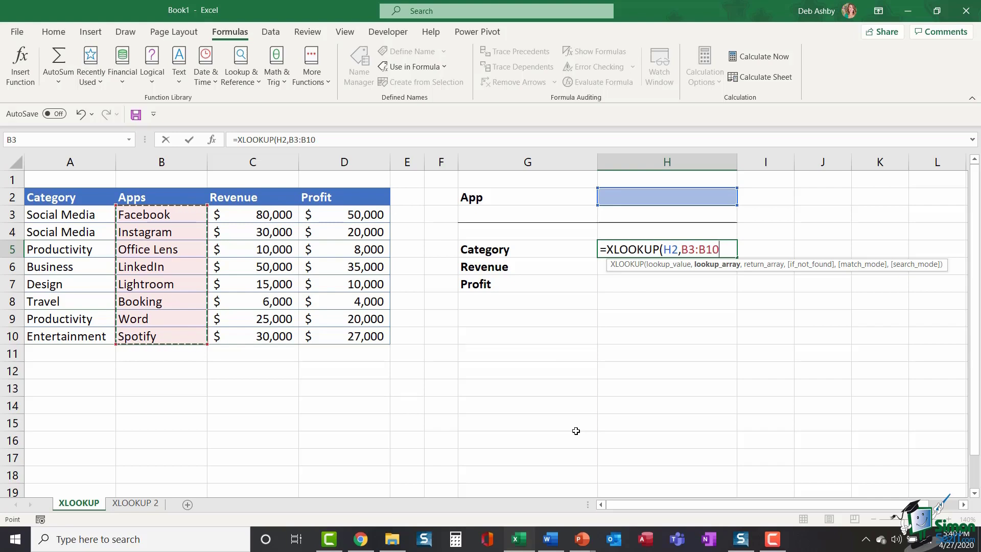
{"action": "type", "text": ","}
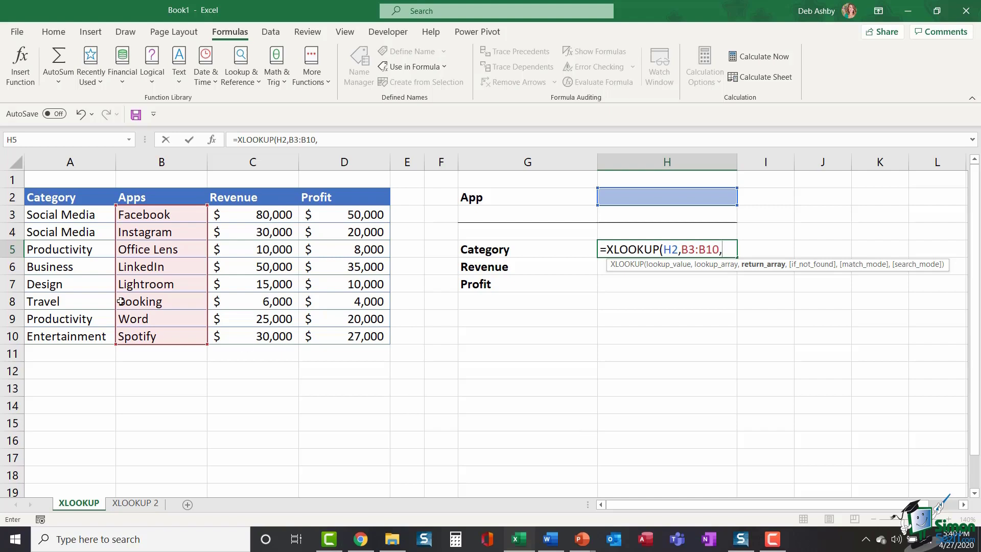
{"action": "left_click_drag", "start_coordinate": [67, 217], "coordinate": [57, 339]}
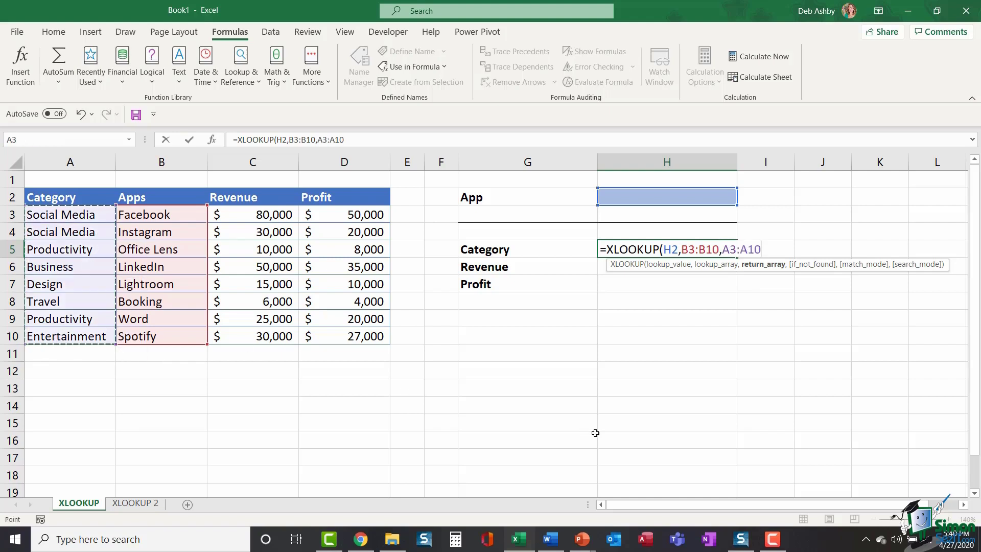
{"action": "type", "text": ")"}
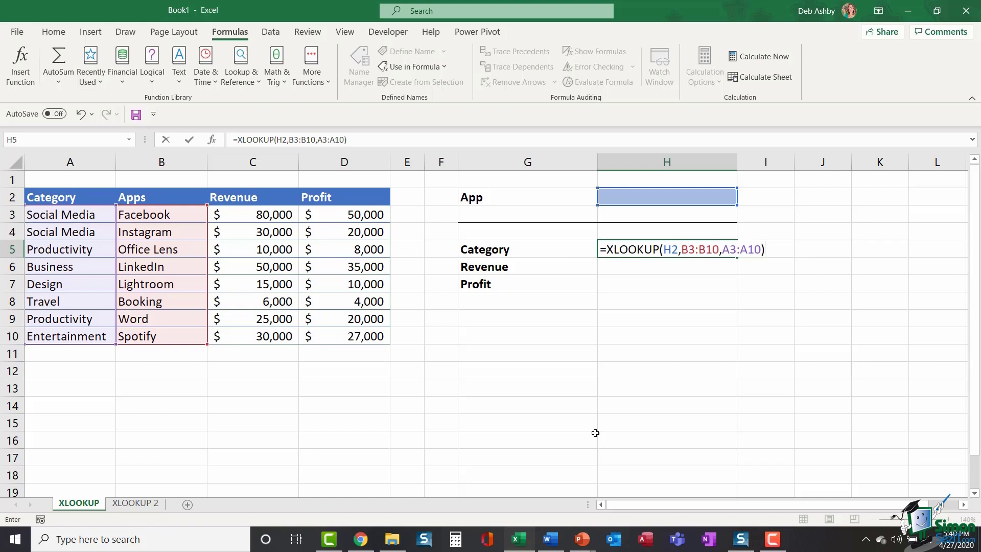
{"action": "key", "text": "Return"}
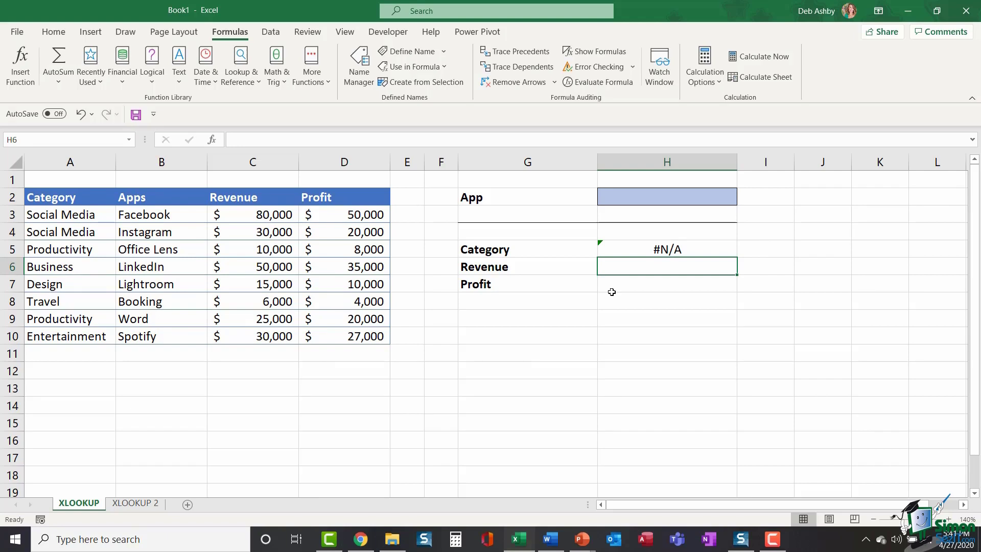
- Pick Office Lens in the App cell H2 dropdown and check its row's category
{"action": "double_click", "coordinate": [637, 249]}
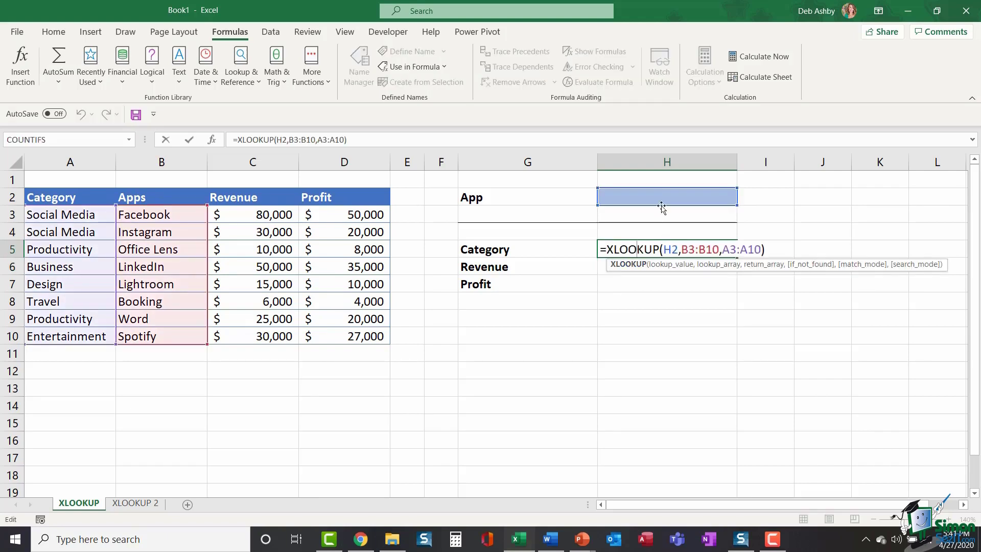
{"action": "left_click", "coordinate": [635, 196]}
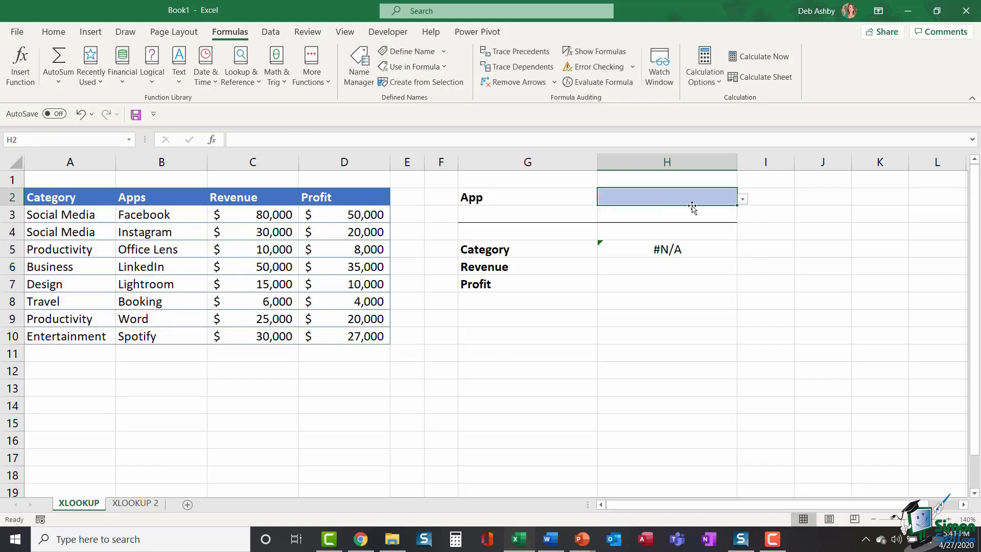
{"action": "left_click", "coordinate": [743, 200]}
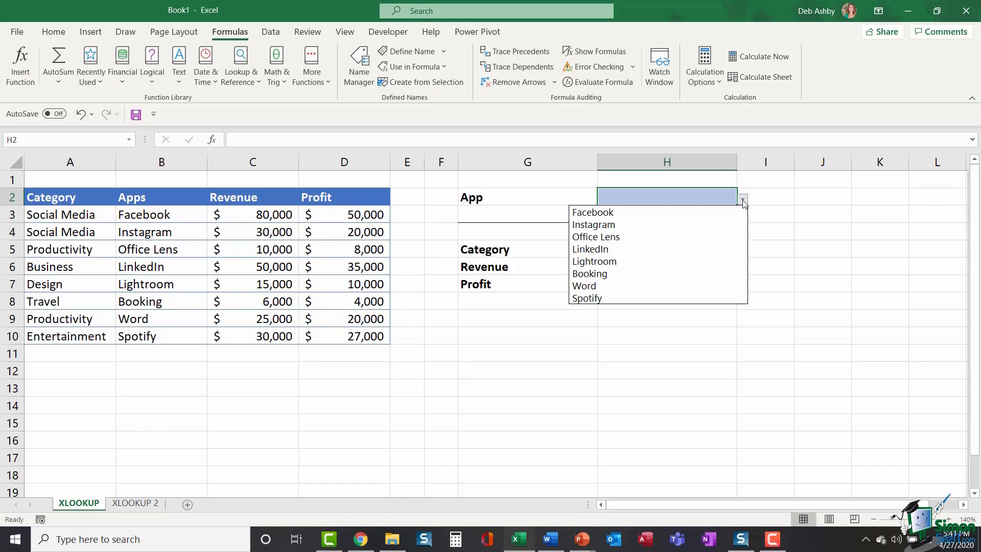
{"action": "left_click", "coordinate": [634, 239]}
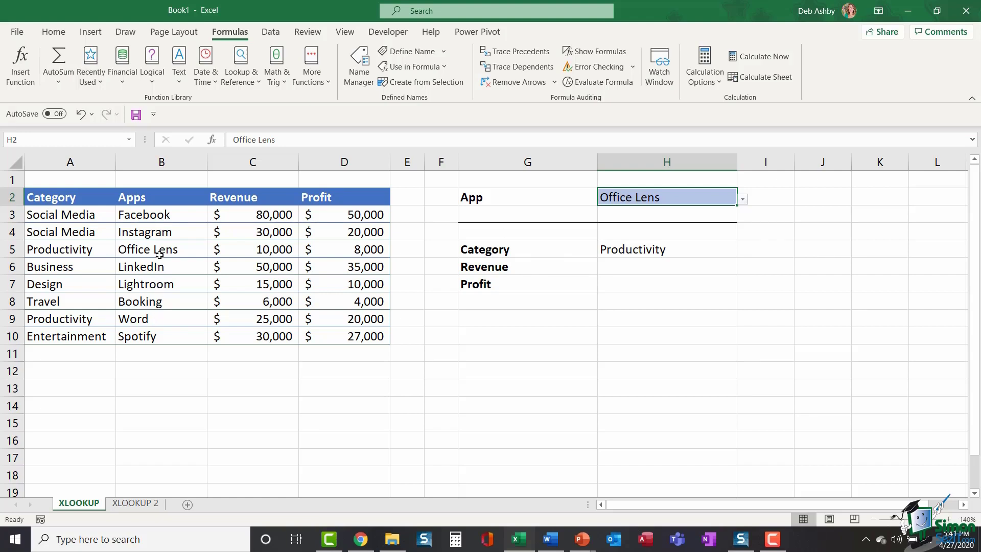
{"action": "left_click_drag", "start_coordinate": [36, 253], "coordinate": [378, 251]}
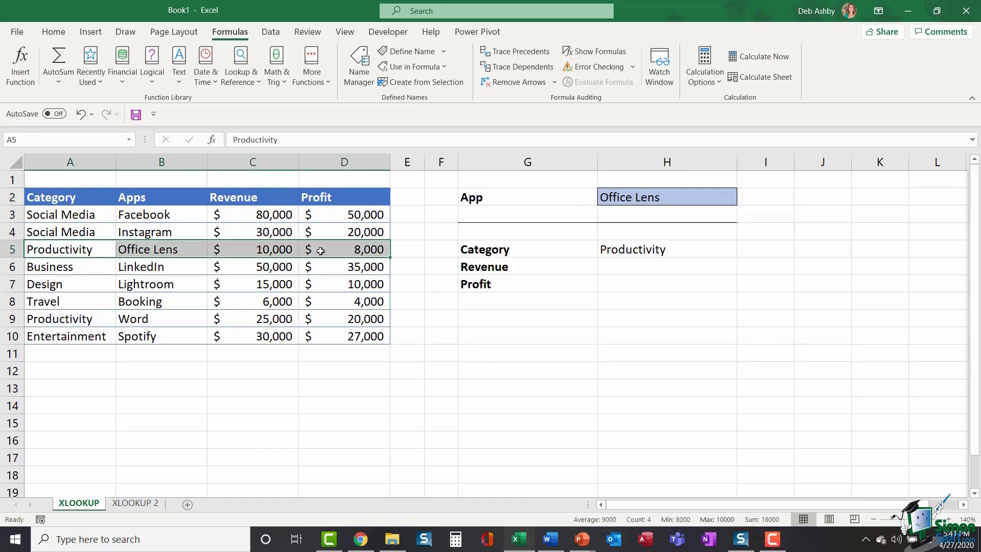
- Switch the App cell H2 to Instagram so Category shows Social Media
{"action": "left_click", "coordinate": [703, 198]}
{"action": "left_click", "coordinate": [743, 199]}
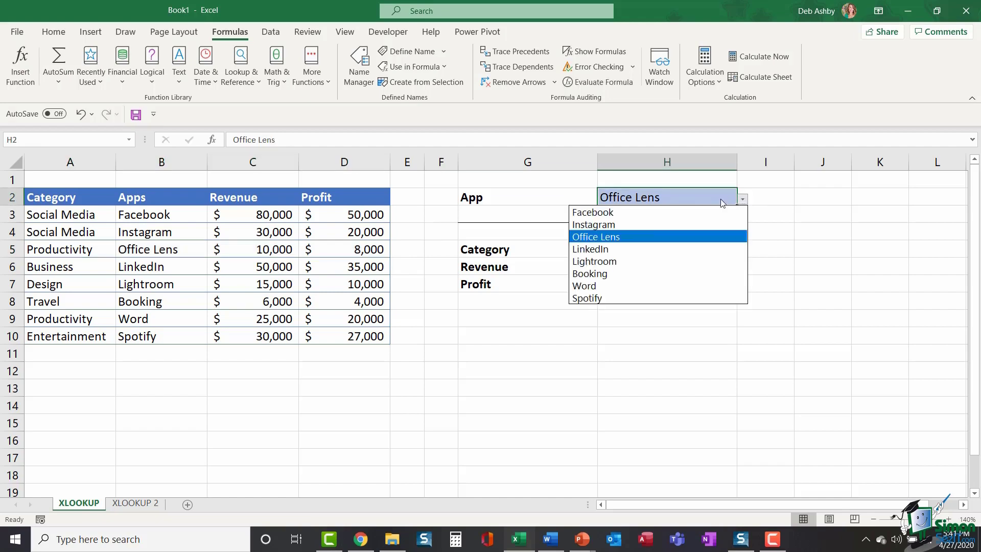
{"action": "left_click", "coordinate": [613, 224]}
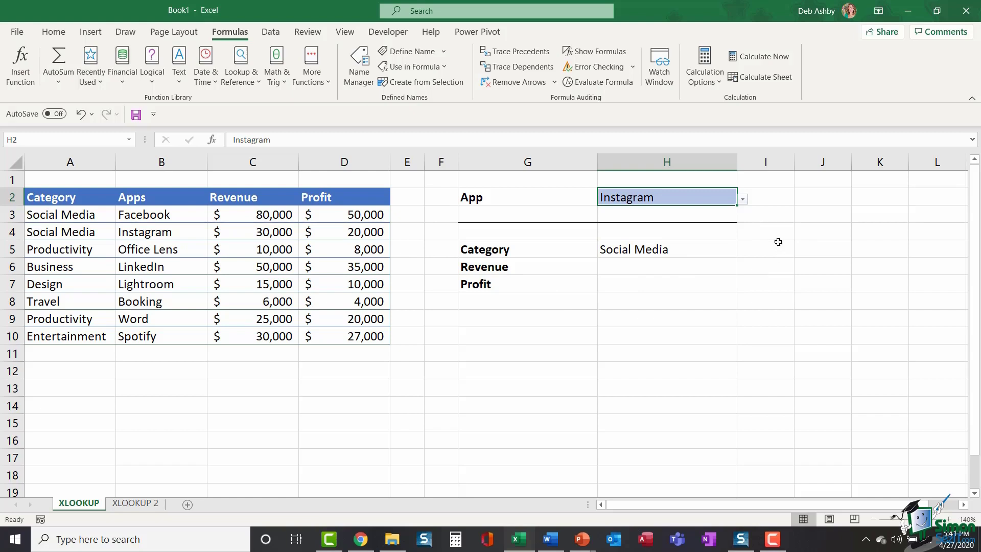
{"action": "left_click", "coordinate": [744, 200]}
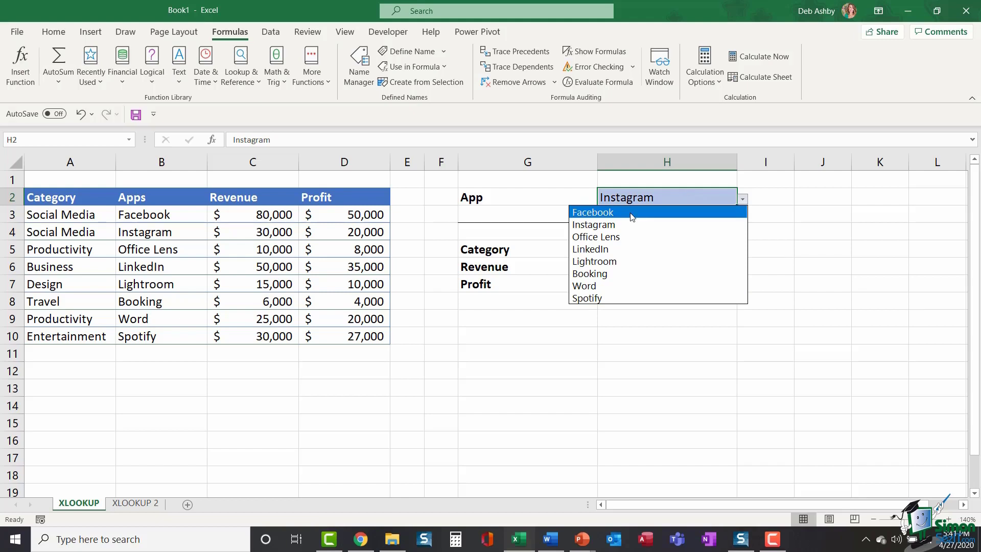
{"action": "left_click", "coordinate": [800, 215]}
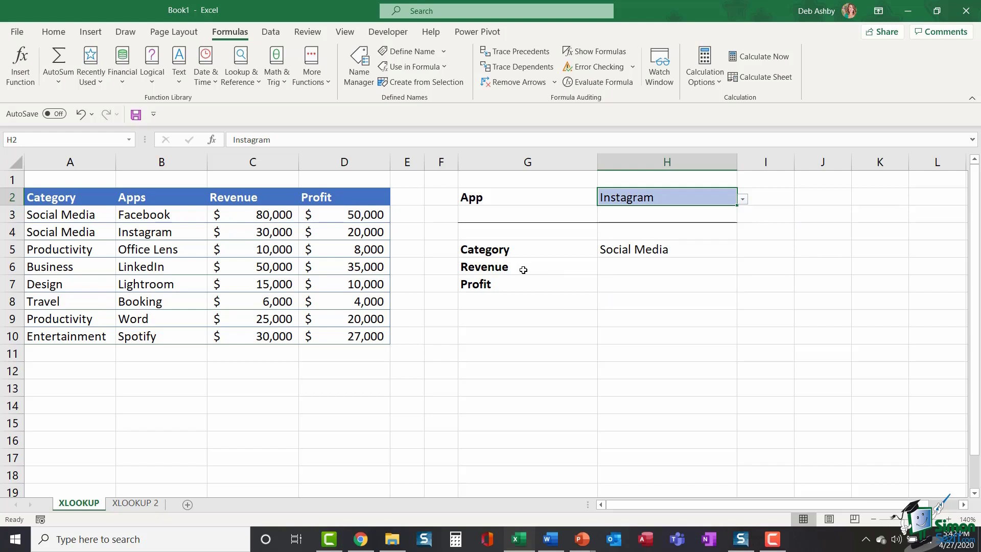
- Enter =XLOOKUP(H2,B3:B10,C3:C10) in H6 and verify Instagram's $30,000 revenue in C4
{"action": "left_click", "coordinate": [624, 269]}
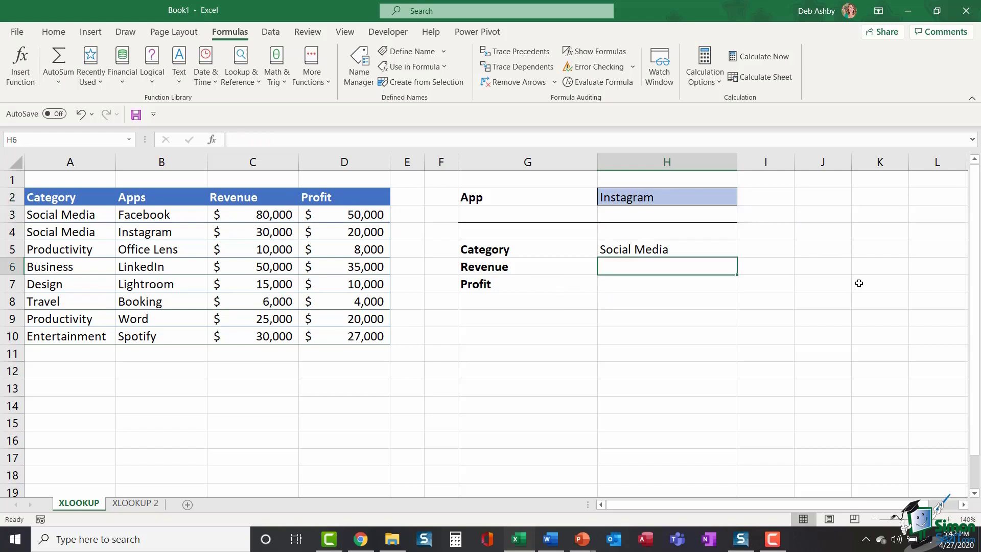
{"action": "key", "text": "F2"}
{"action": "type", "text": "=XLOOKUP"}
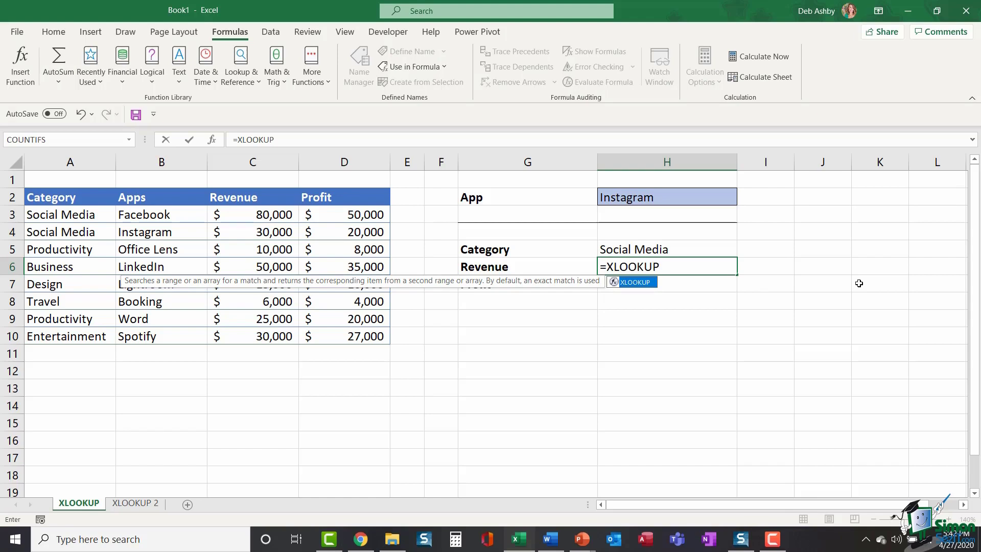
{"action": "type", "text": "("}
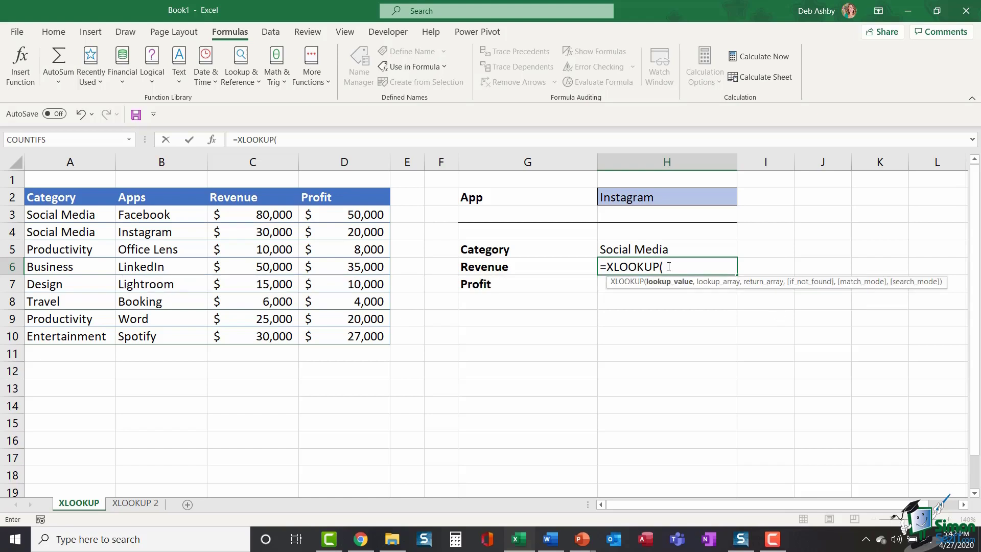
{"action": "left_click", "coordinate": [682, 200]}
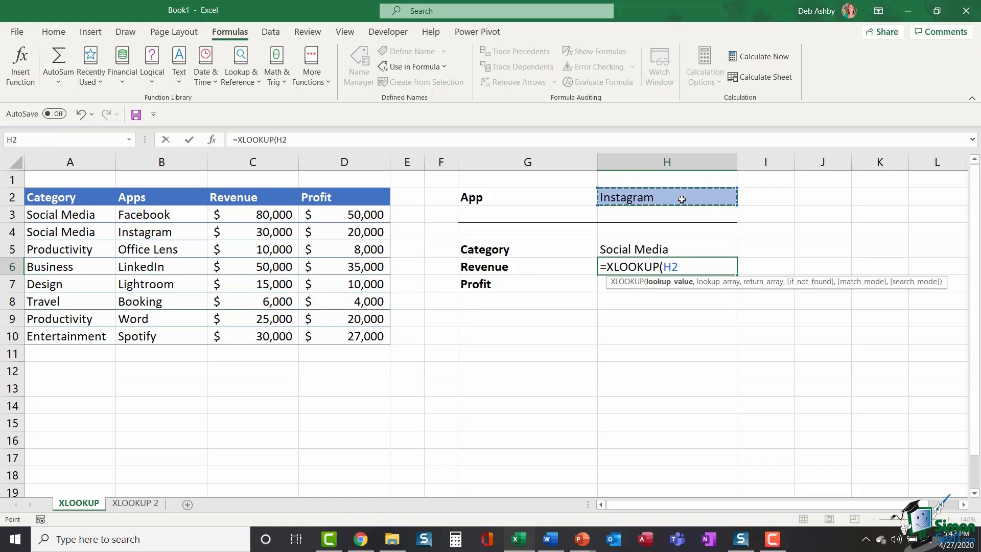
{"action": "type", "text": ","}
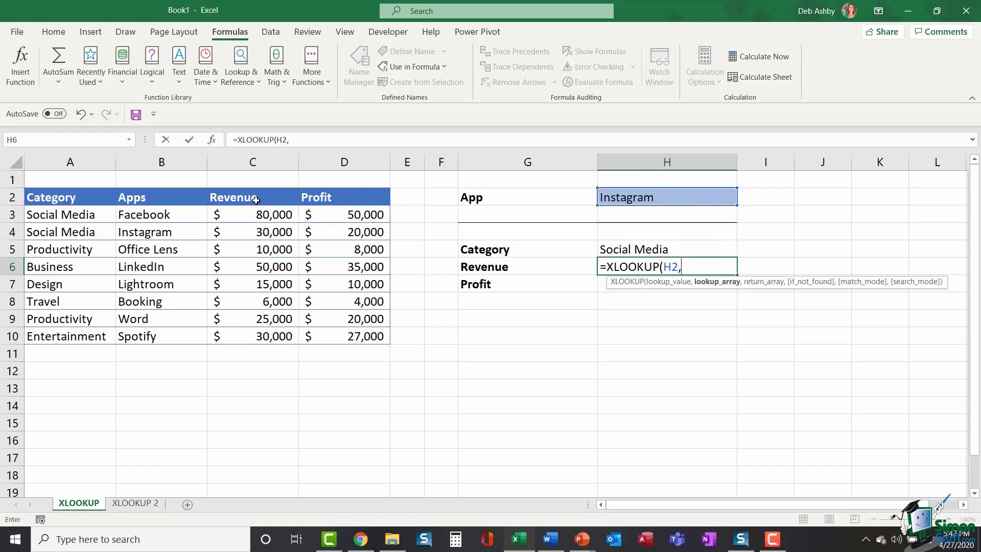
{"action": "left_click_drag", "start_coordinate": [161, 215], "coordinate": [152, 339]}
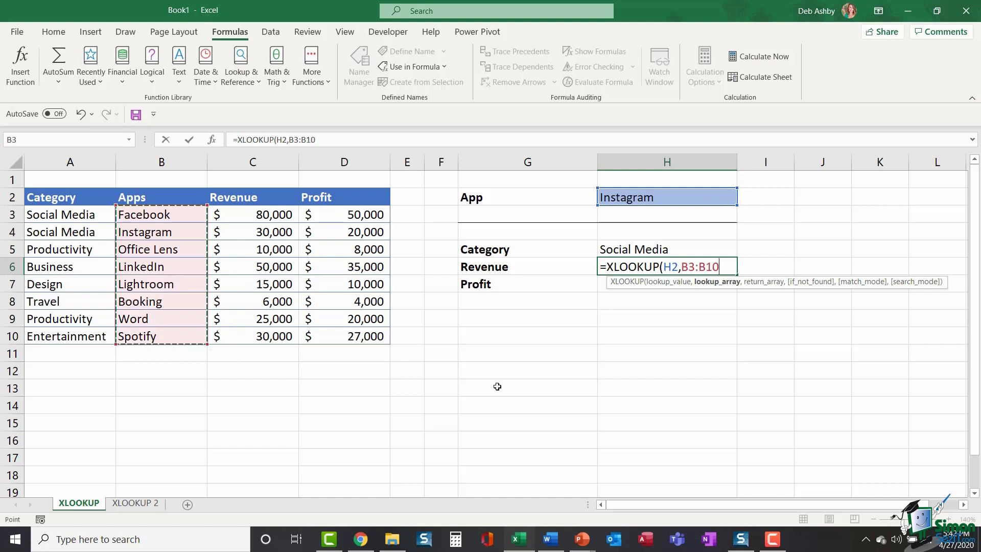
{"action": "type", "text": ","}
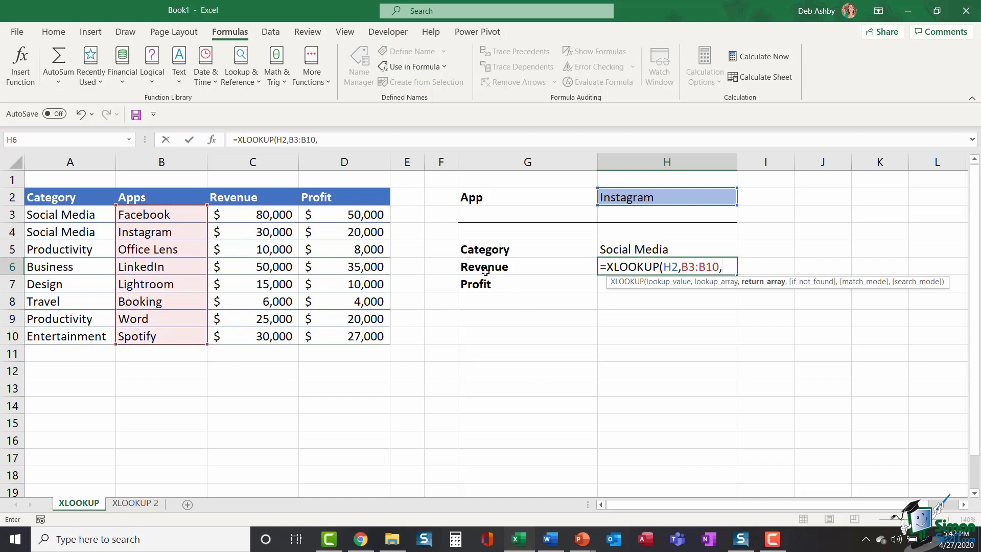
{"action": "left_click_drag", "start_coordinate": [260, 215], "coordinate": [258, 340]}
{"action": "type", "text": ")"}
{"action": "key", "text": "Return"}
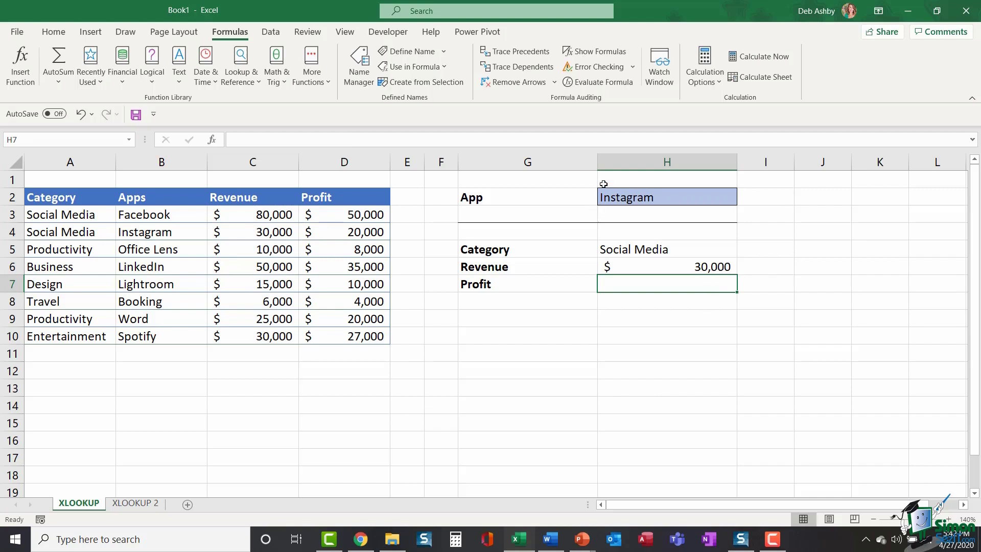
{"action": "left_click", "coordinate": [257, 236]}
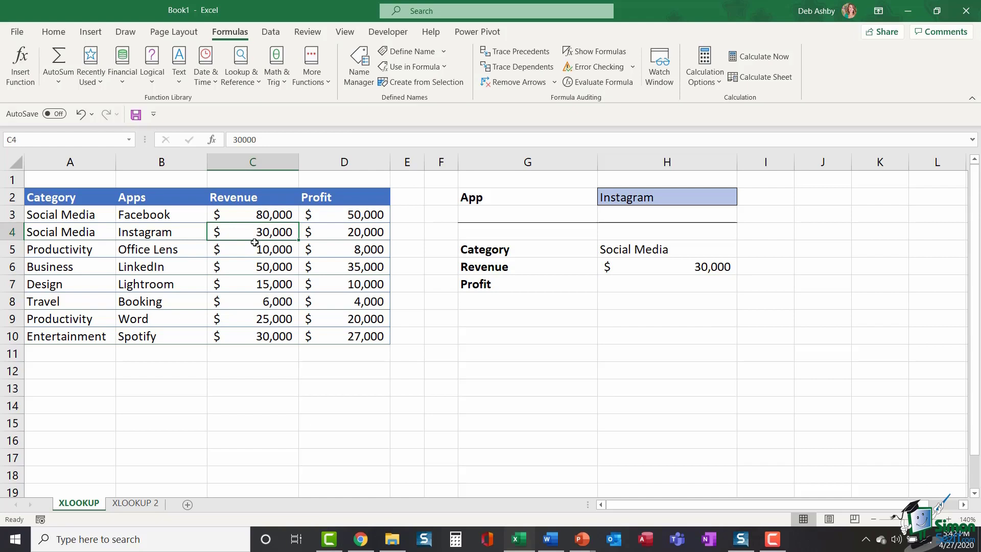
- Enter =XLOOKUP(H2,B3:B10,D3:D10) in H7, fixing the misspelled function name, to show $20,000 profit
{"action": "left_click", "coordinate": [622, 285]}
{"action": "type", "text": "="}
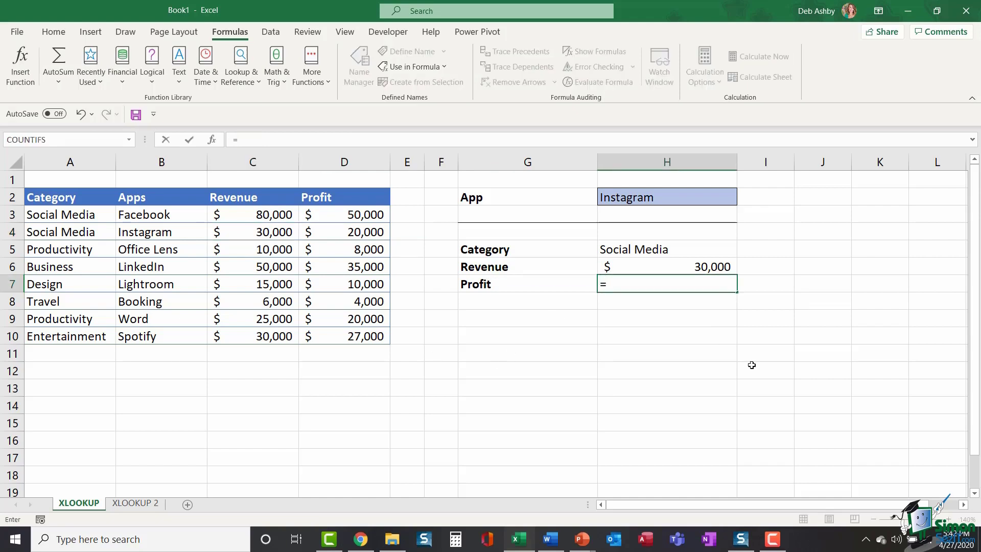
{"action": "type", "text": "XLOKUP"}
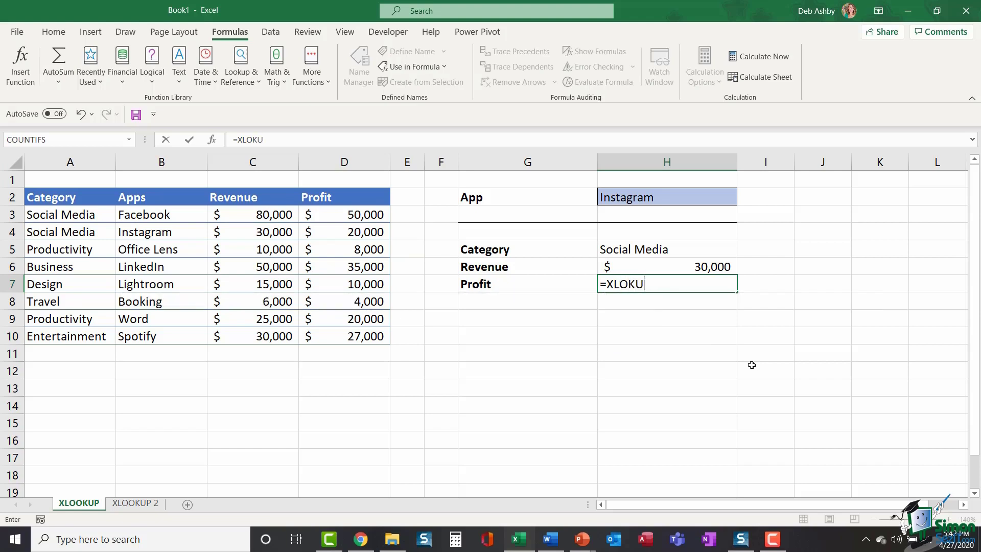
{"action": "key", "text": "BackSpace"}
{"action": "key", "text": "BackSpace"}
{"action": "key", "text": "BackSpace"}
{"action": "key", "text": "BackSpace"}
{"action": "key", "text": "BackSpace"}
{"action": "type", "text": "OOKUP("}
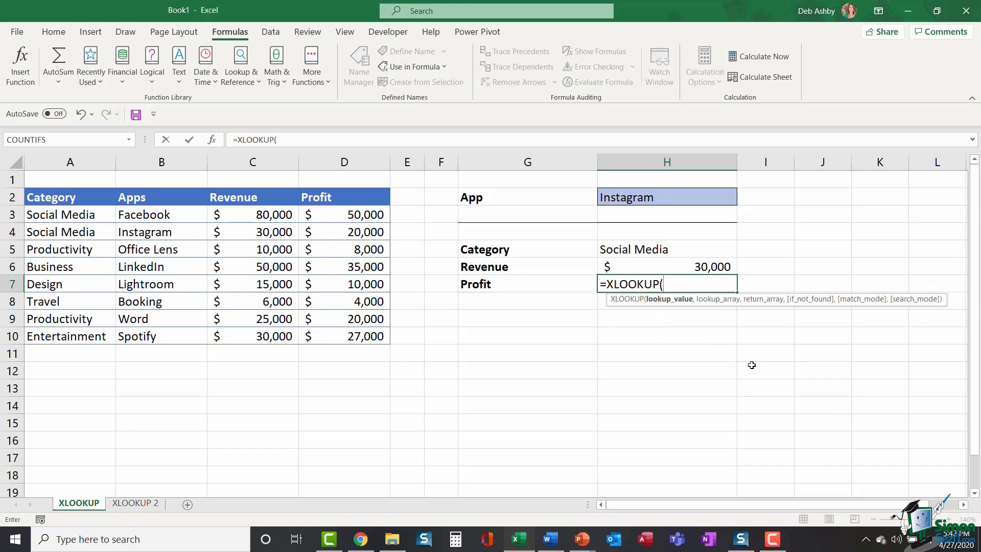
{"action": "left_click", "coordinate": [654, 197]}
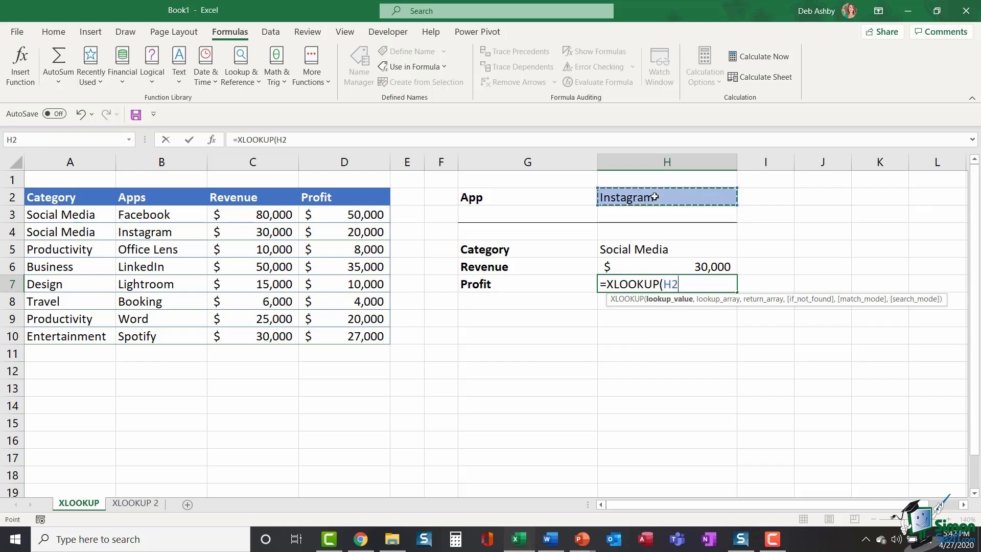
{"action": "type", "text": ","}
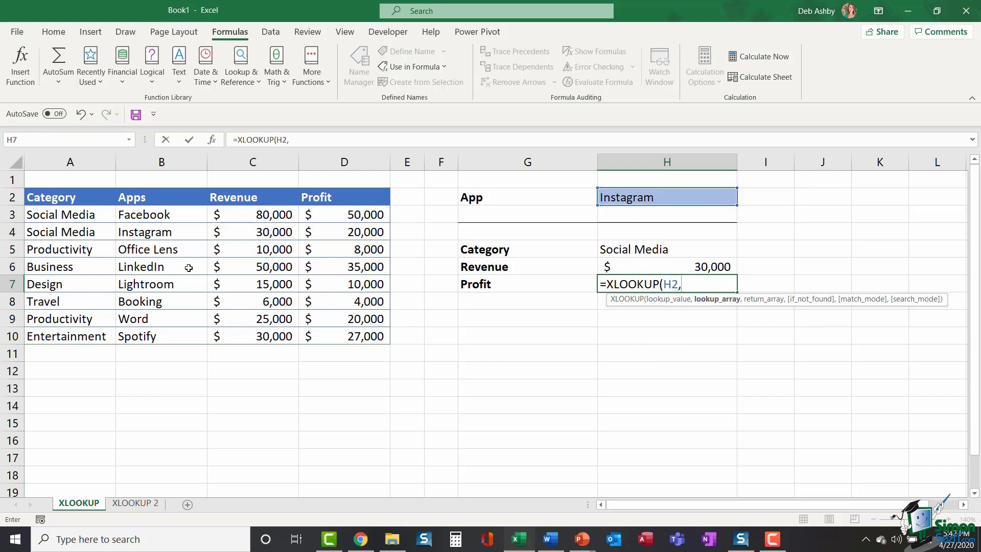
{"action": "left_click_drag", "start_coordinate": [147, 213], "coordinate": [148, 336]}
{"action": "type", "text": ","}
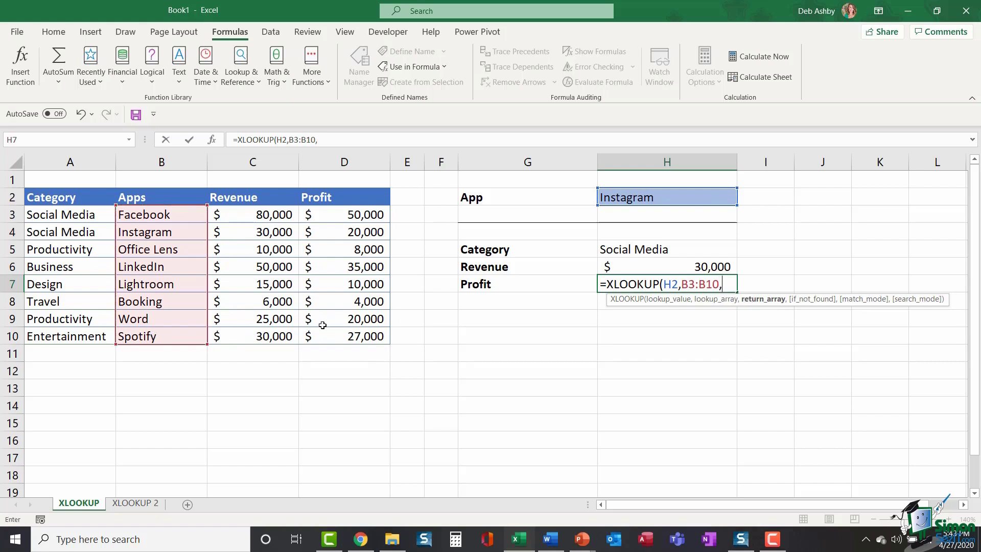
{"action": "left_click_drag", "start_coordinate": [342, 217], "coordinate": [332, 334]}
{"action": "type", "text": ")"}
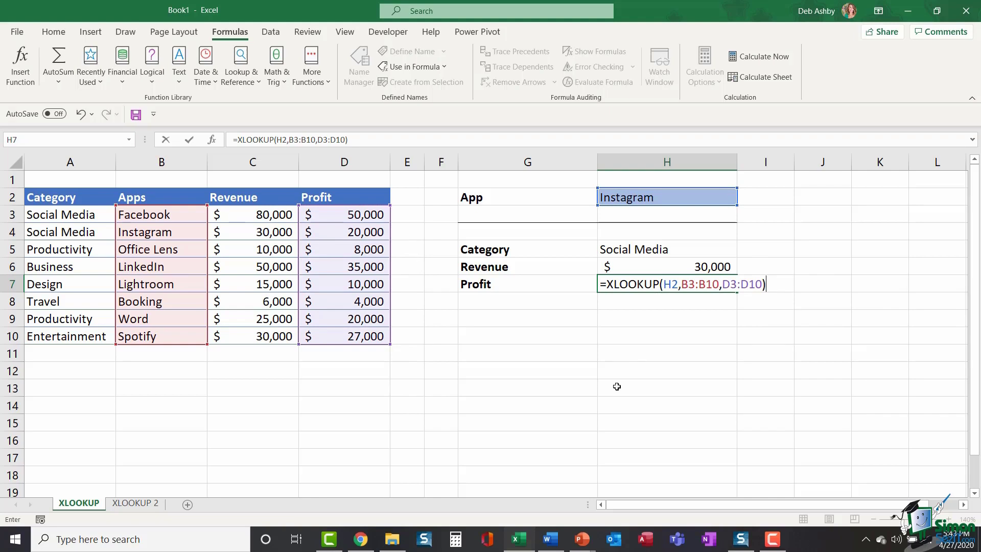
{"action": "key", "text": "Return"}
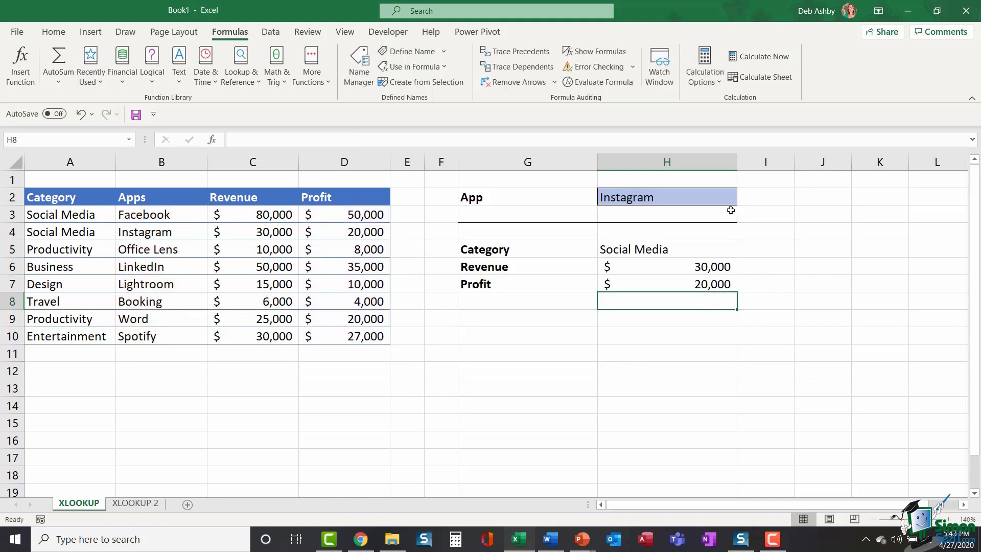
- Choose Lightroom from the App cell H2 dropdown list
{"action": "left_click", "coordinate": [715, 196]}
{"action": "left_click", "coordinate": [743, 200]}
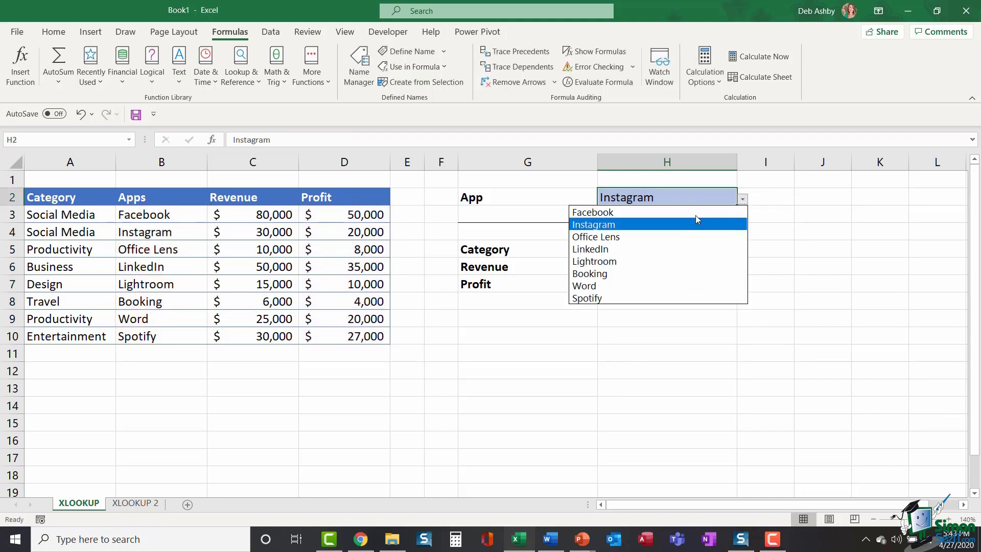
{"action": "left_click", "coordinate": [657, 261]}
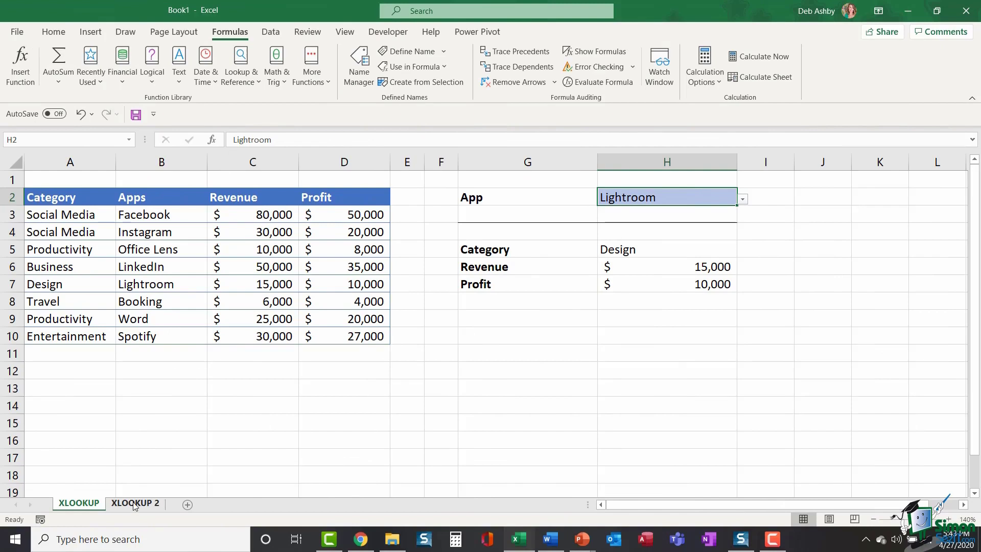
- Open the XLOOKUP 2 sheet and highlight App cell B1 and result cells A4:B4
{"action": "left_click", "coordinate": [134, 504]}
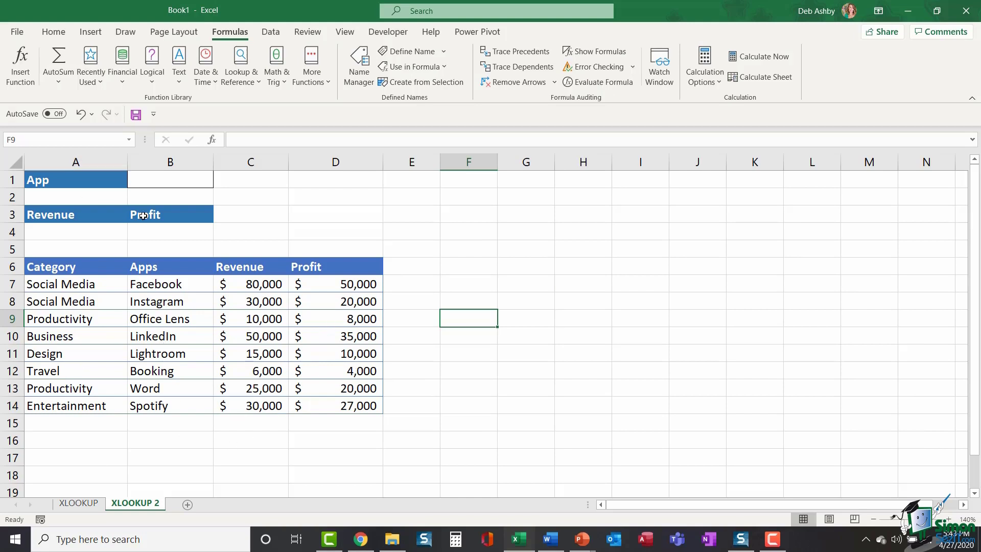
{"action": "left_click", "coordinate": [173, 181]}
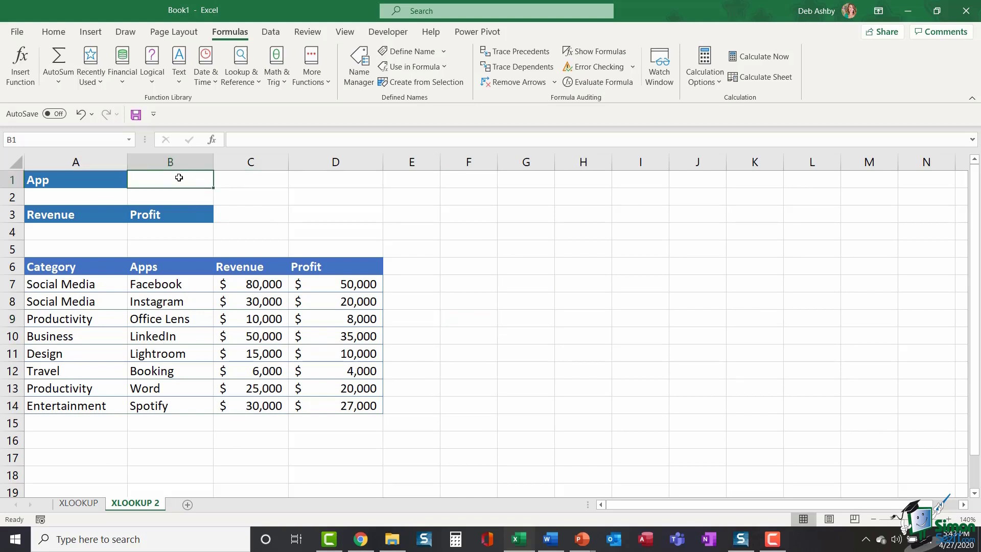
{"action": "left_click", "coordinate": [48, 234]}
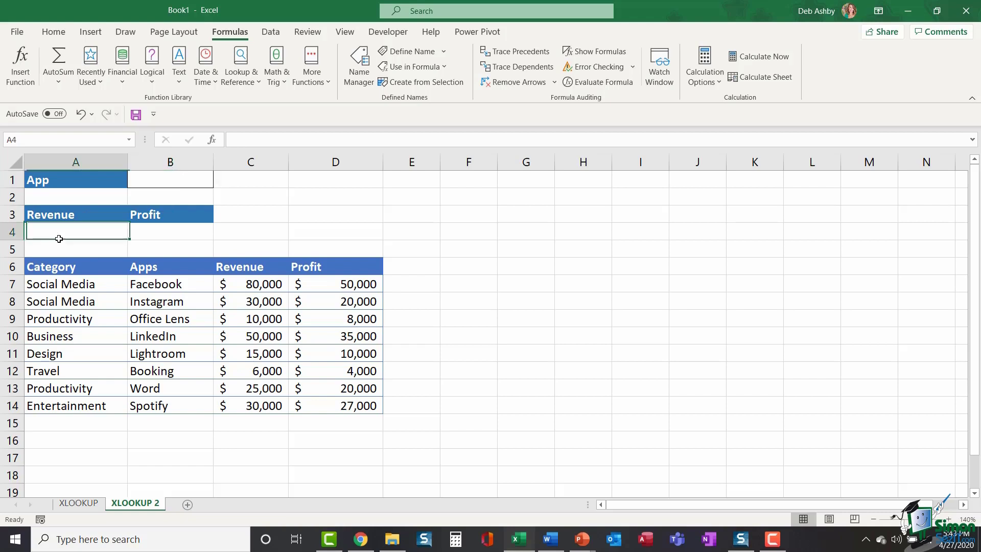
{"action": "left_click", "coordinate": [173, 228]}
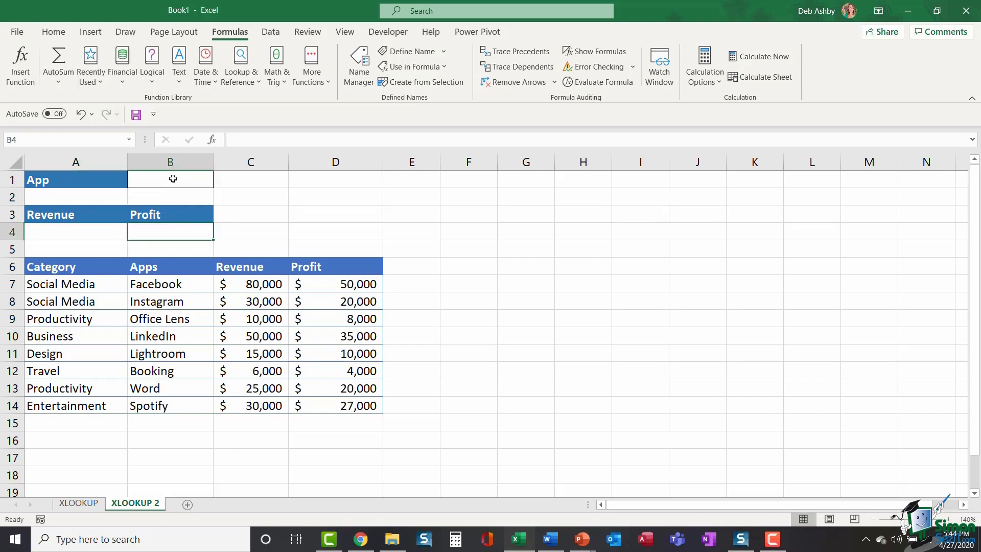
{"action": "left_click", "coordinate": [173, 178]}
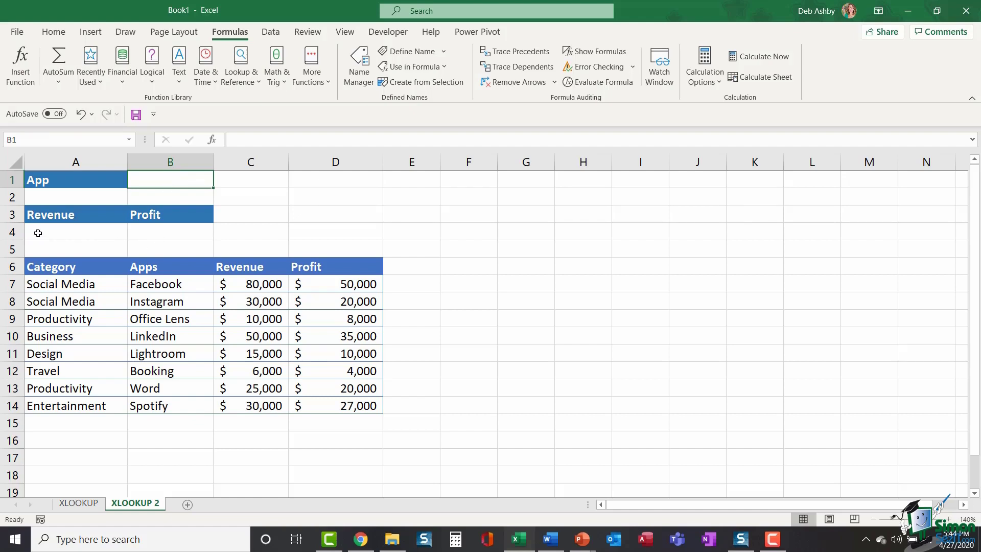
{"action": "left_click_drag", "start_coordinate": [37, 233], "coordinate": [178, 230]}
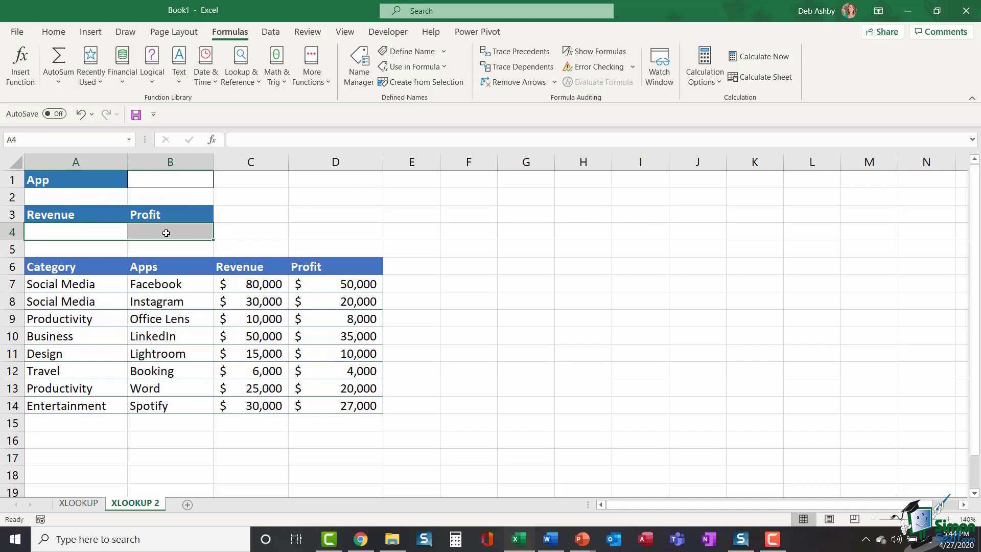
- Enter Facebook as the app in cell B1
{"action": "left_click", "coordinate": [160, 183]}
{"action": "type", "text": "Facebook"}
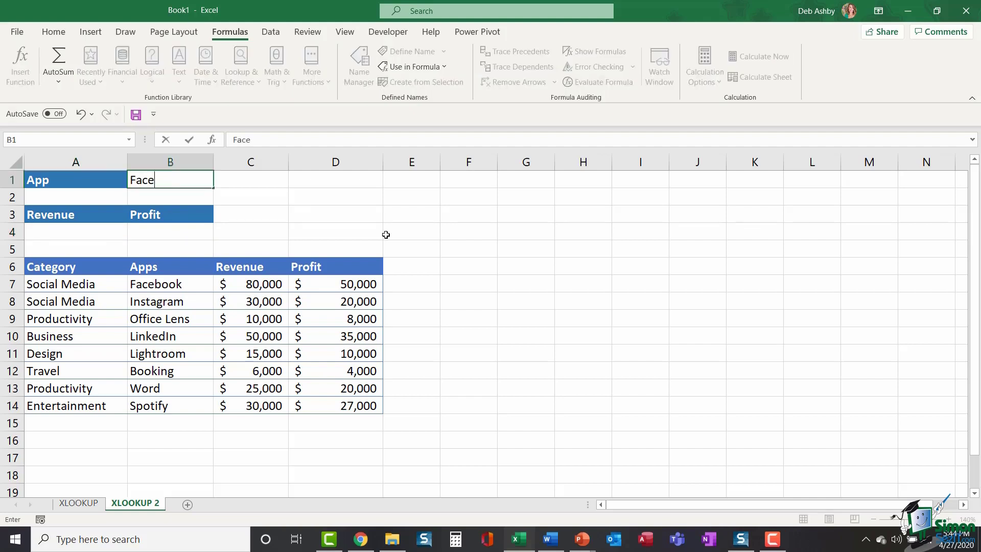
{"action": "left_click", "coordinate": [93, 232]}
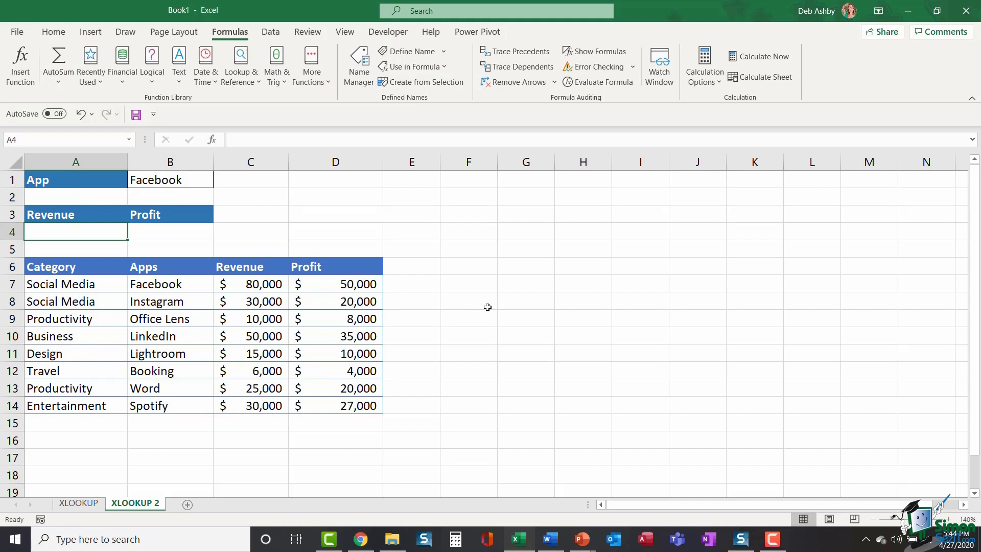
- Enter =XLOOKUP(B1,B7:B14,C7:D14) in A4 to spill revenue 80000 and profit 50000
{"action": "type", "text": "=XLOOKUP("}
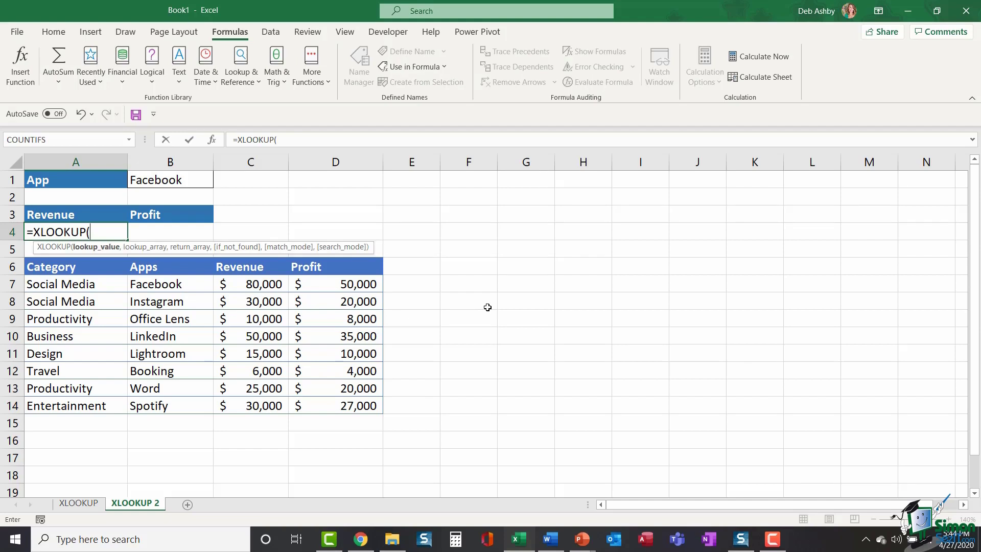
{"action": "left_click", "coordinate": [178, 179]}
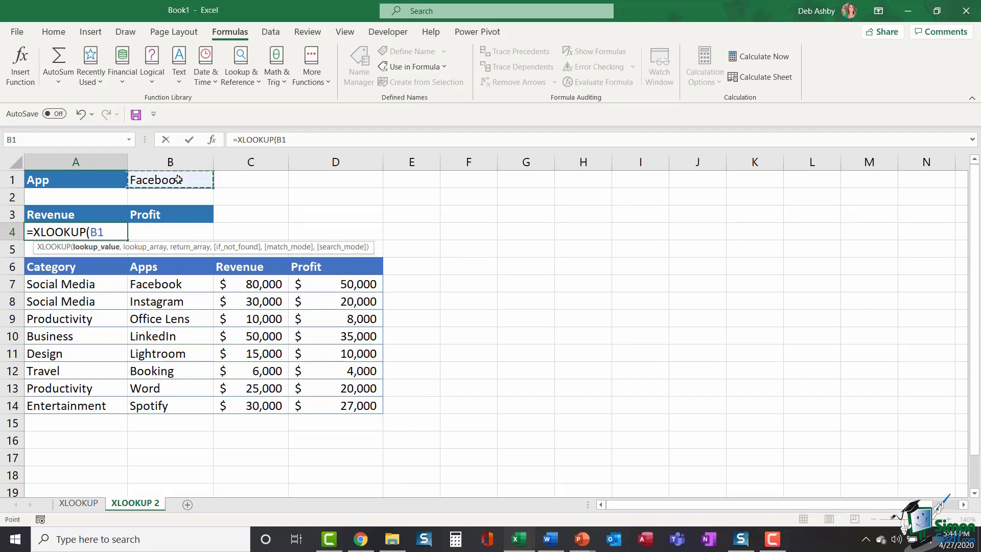
{"action": "type", "text": ","}
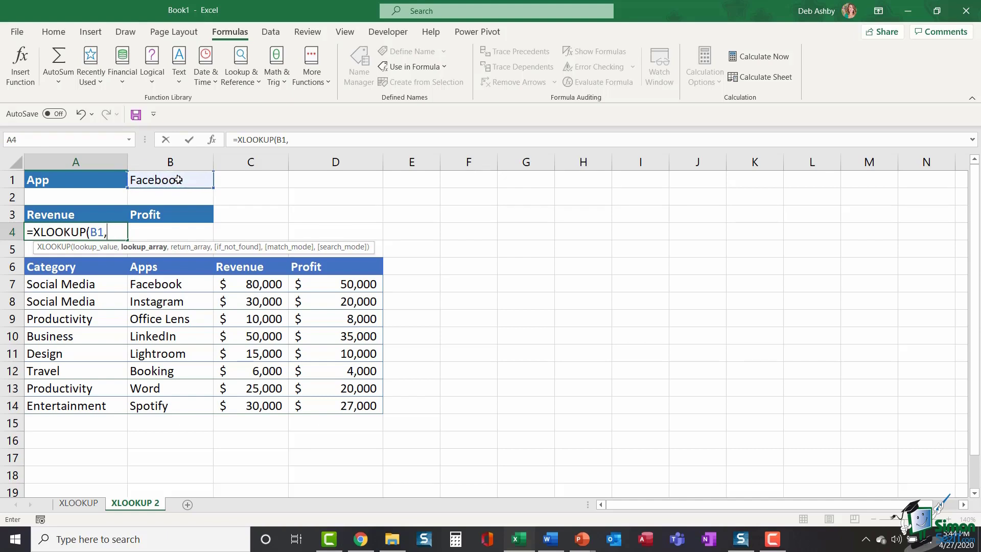
{"action": "left_click", "coordinate": [177, 285]}
{"action": "left_click_drag", "start_coordinate": [170, 327], "coordinate": [153, 410]}
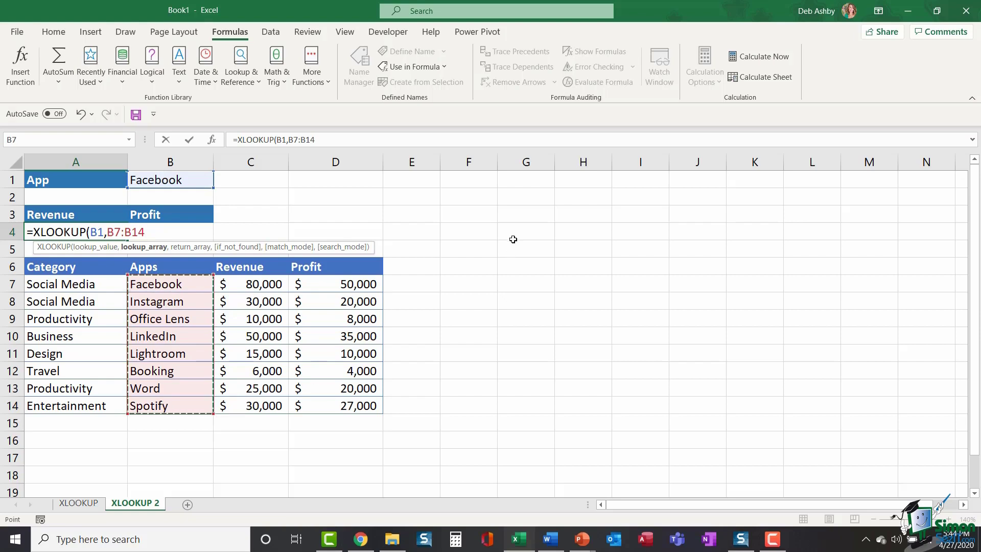
{"action": "type", "text": ","}
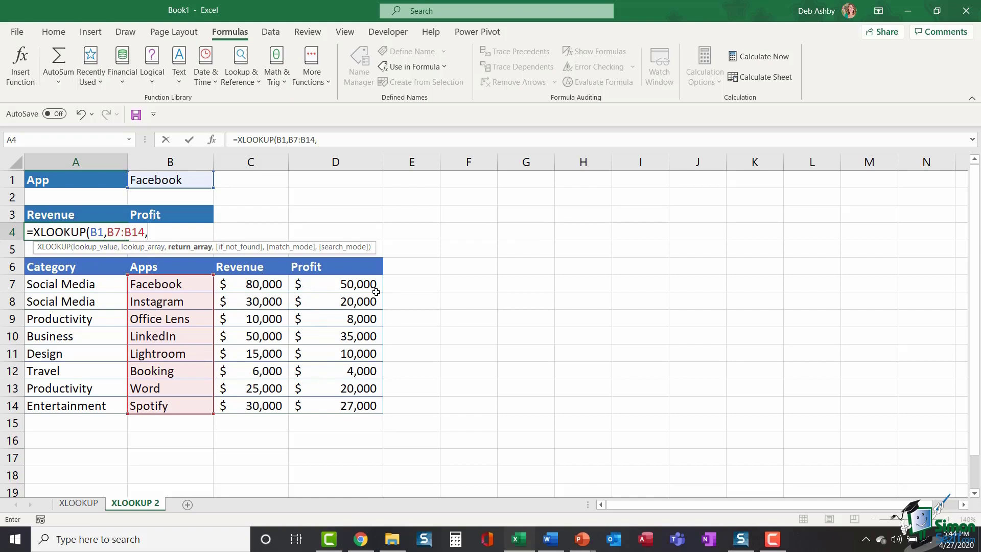
{"action": "left_click_drag", "start_coordinate": [228, 285], "coordinate": [345, 405]}
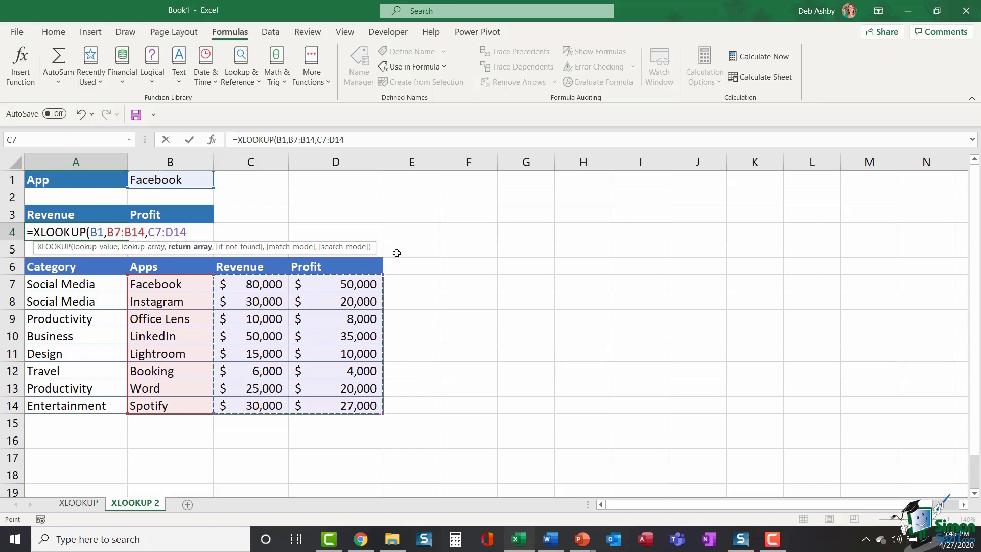
{"action": "type", "text": ")"}
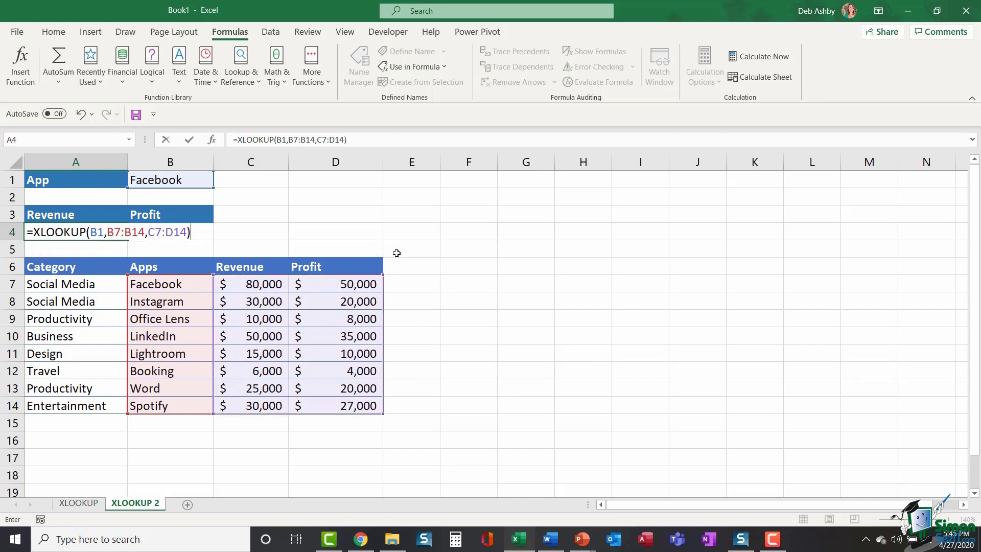
{"action": "key", "text": "Return"}
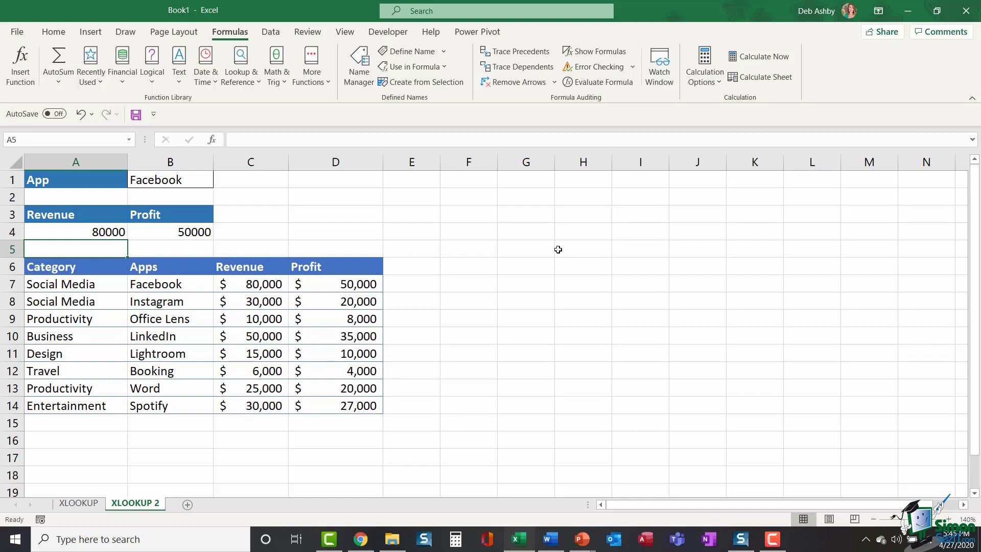
- Replace the app in B1 with LinkedIn, correcting the capitalisation typo
{"action": "left_click", "coordinate": [175, 180]}
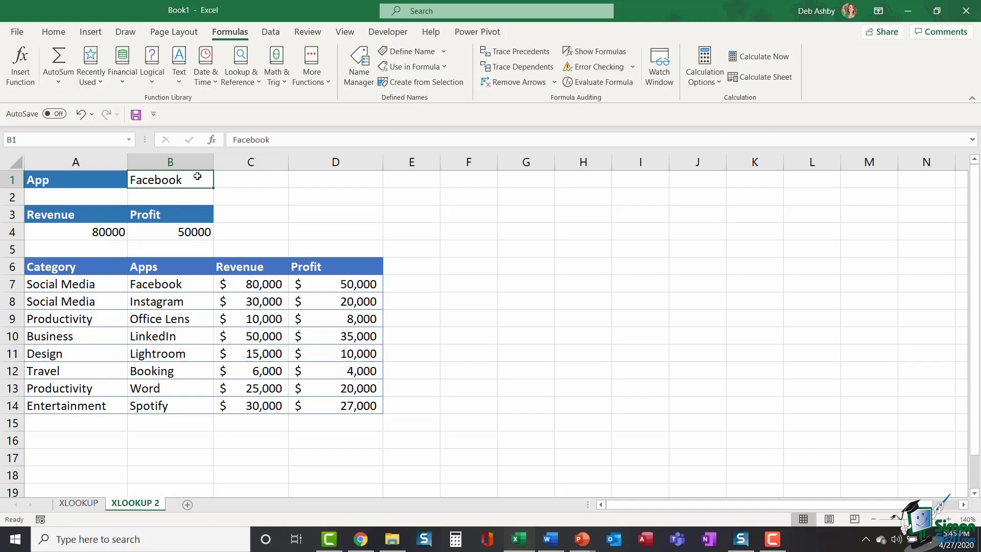
{"action": "key", "text": "BackSpace"}
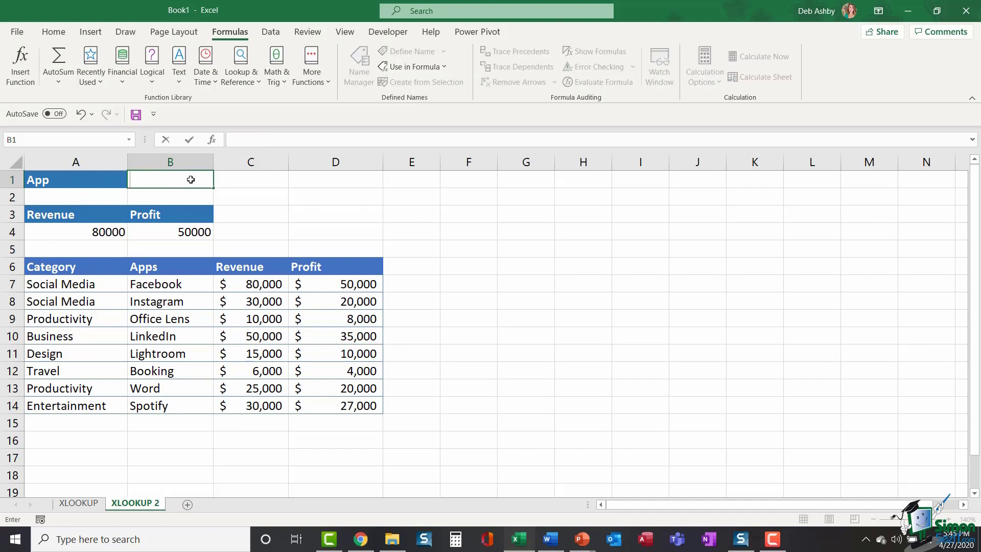
{"action": "type", "text": "LinkedIN"}
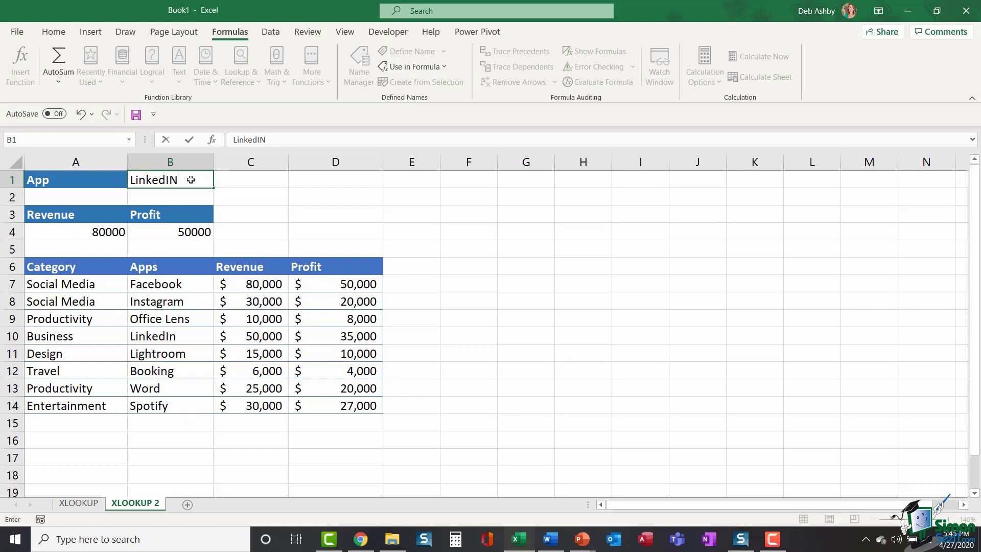
{"action": "key", "text": "BackSpace"}
{"action": "type", "text": "n"}
{"action": "key", "text": "Return"}
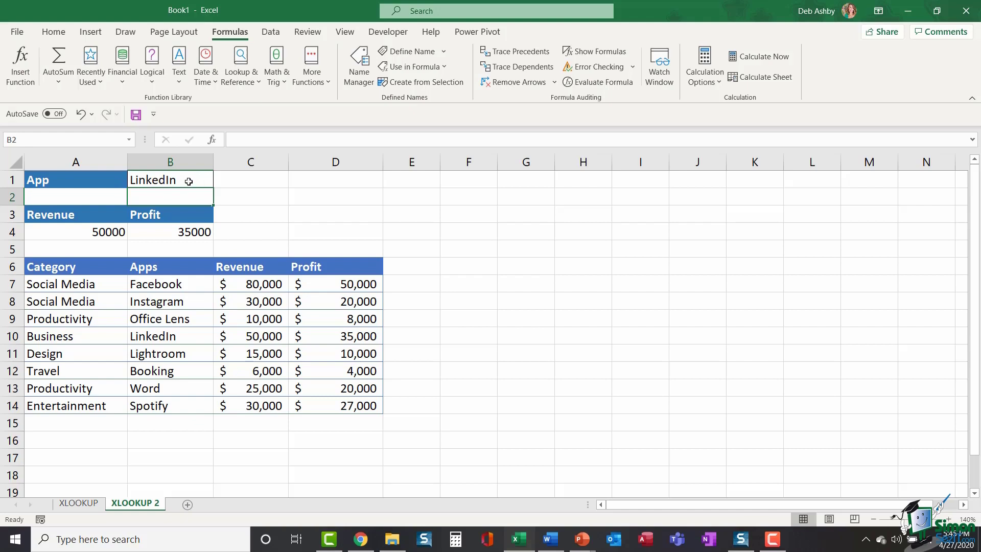
- Change B1 to the misspelled LinkedInn and inspect the resulting #N/A in A4
{"action": "double_click", "coordinate": [192, 181]}
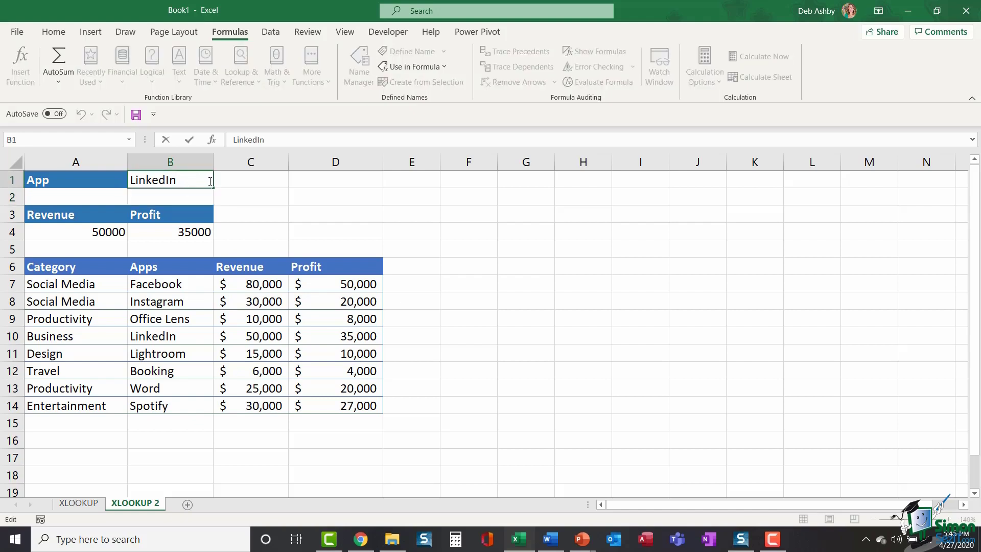
{"action": "type", "text": "n"}
{"action": "key", "text": "Return"}
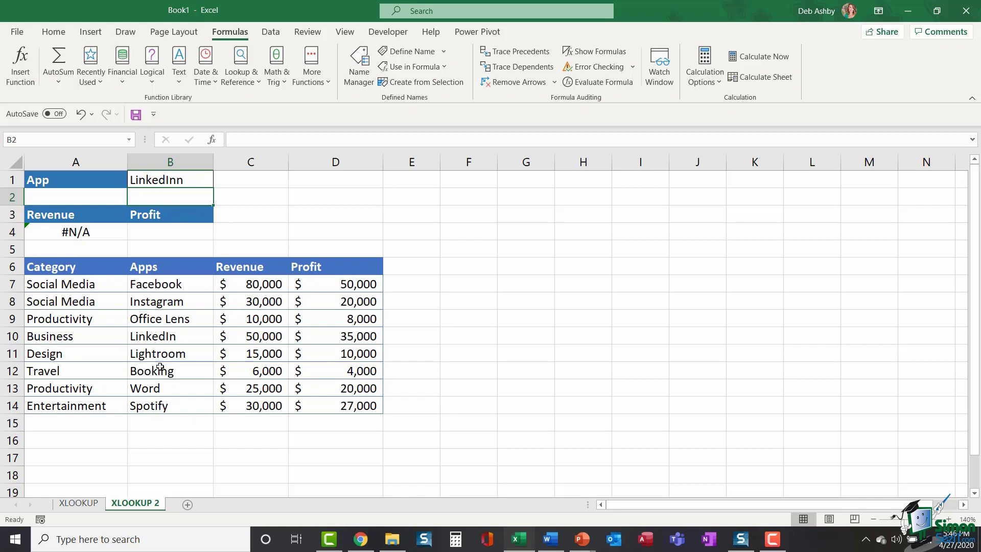
{"action": "left_click", "coordinate": [102, 233]}
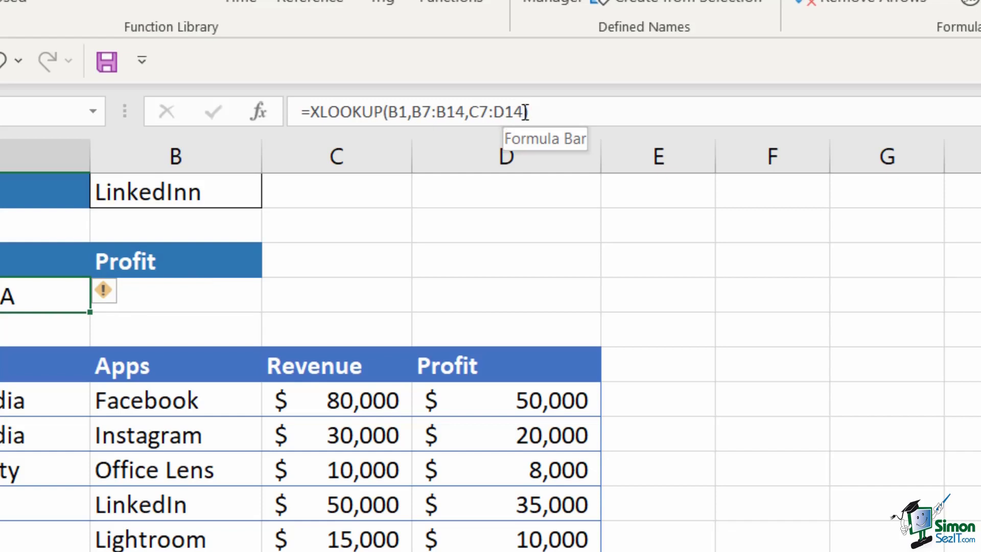
- Add "App Not Found" as the if_not_found argument to the A4 XLOOKUP formula
{"action": "left_click", "coordinate": [526, 112]}
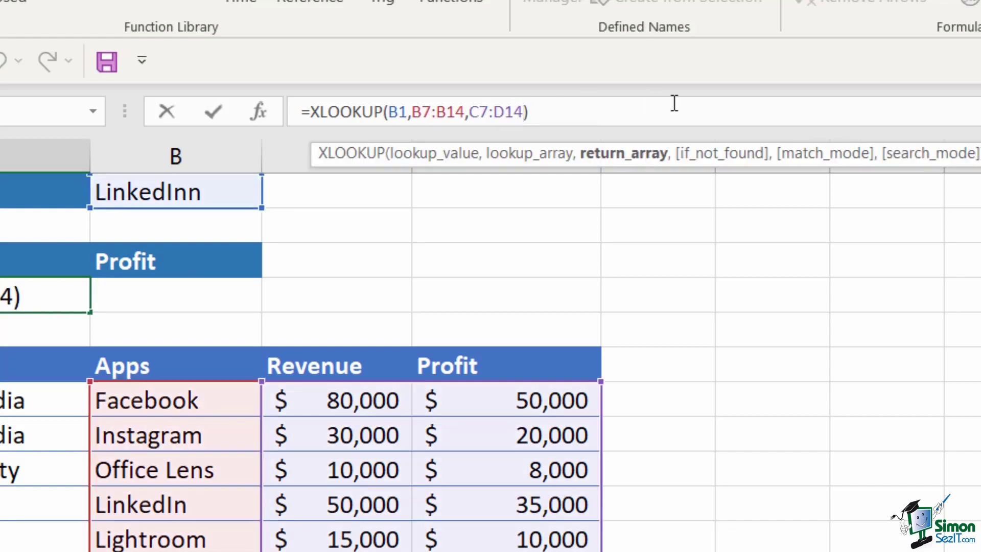
{"action": "type", "text": ","}
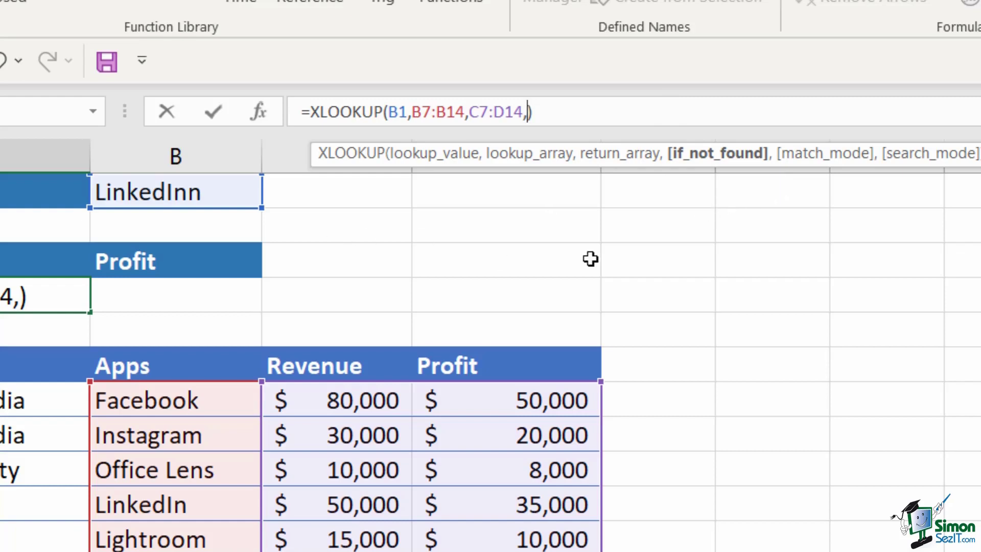
{"action": "type", "text": "\"App Not Found\""}
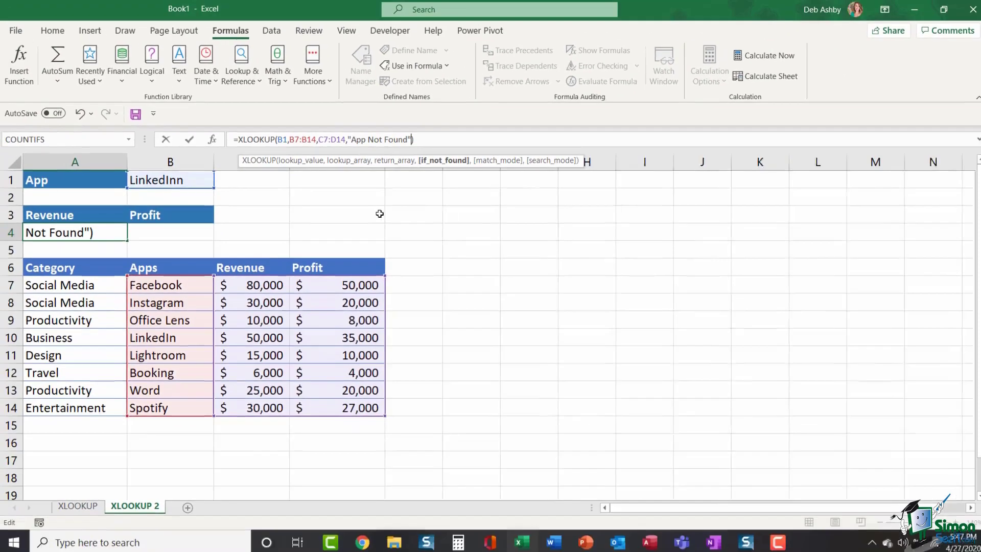
{"action": "key", "text": "Return"}
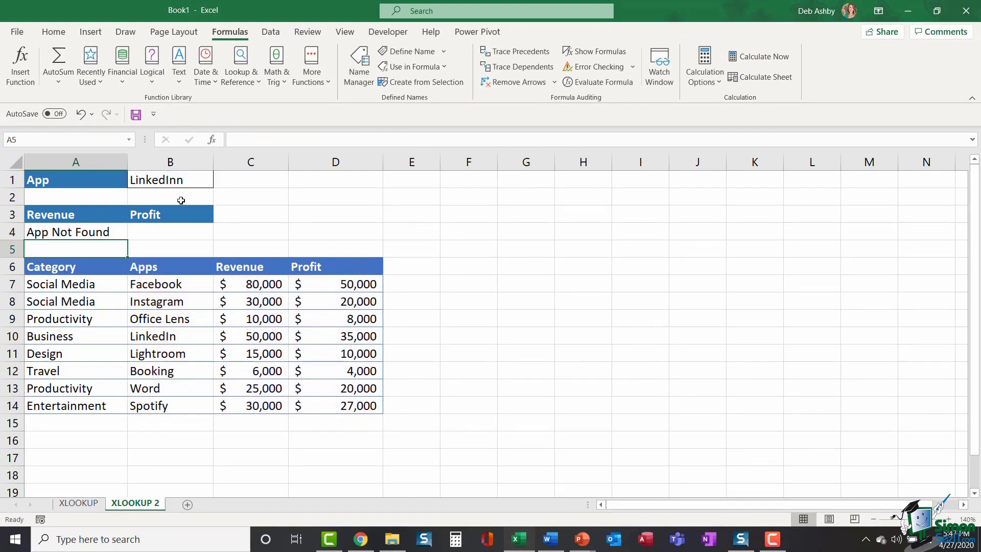
- Enter Booking as the app in B1 to check it returns 6000 and 4000
{"action": "left_click", "coordinate": [172, 182]}
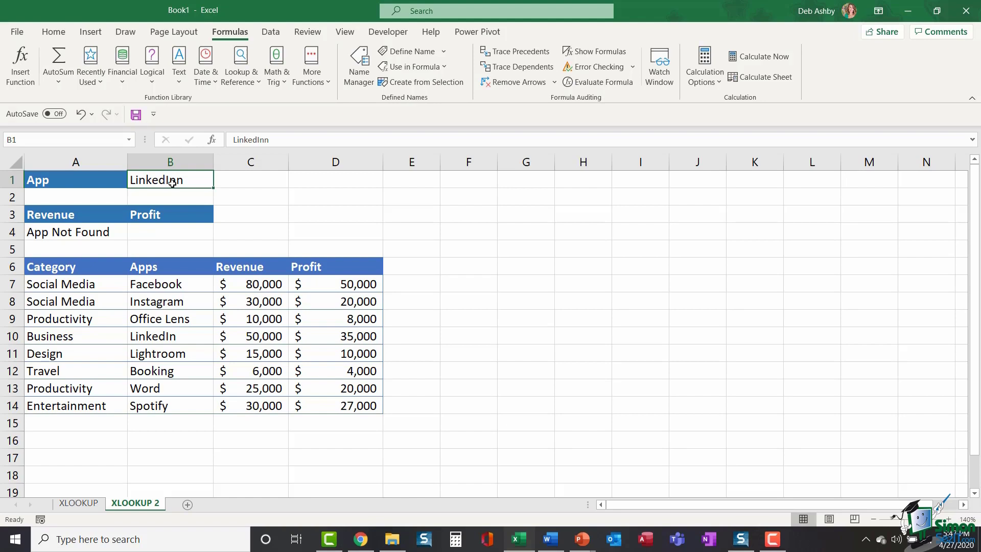
{"action": "type", "text": "Booking"}
{"action": "key", "text": "Return"}
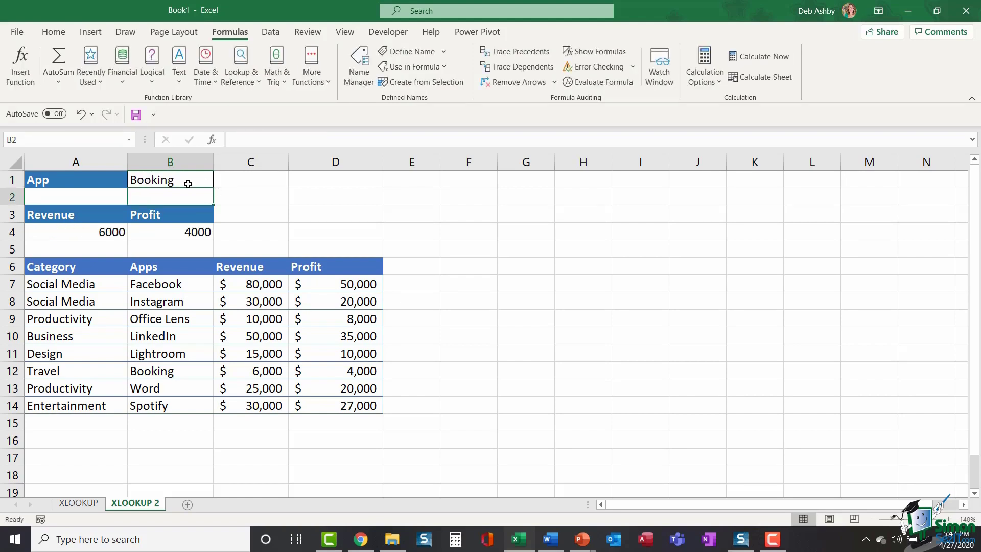
- Replace Booking in B1 with the misspelled 'Sportifty' so the lookup shows App Not Found
{"action": "double_click", "coordinate": [184, 180]}
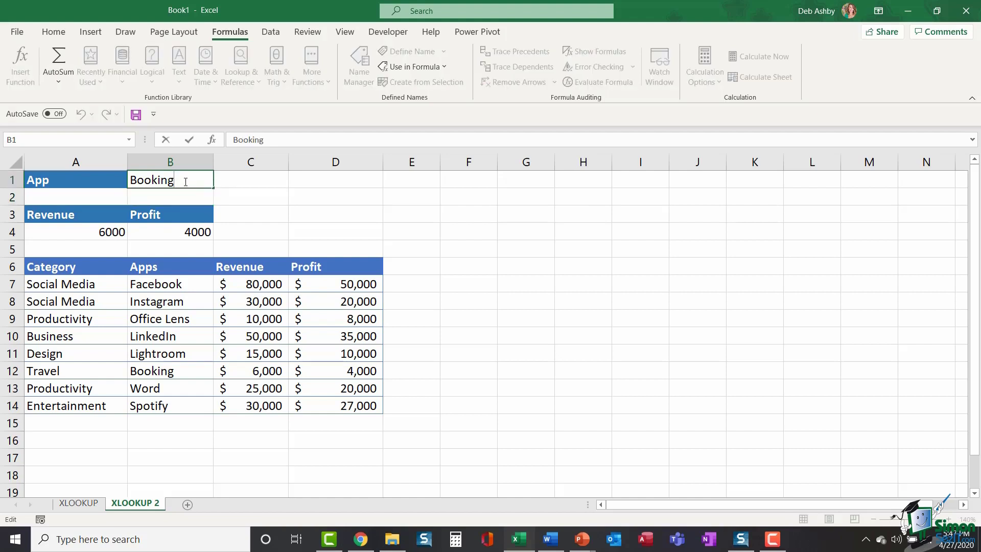
{"action": "left_click_drag", "start_coordinate": [176, 180], "coordinate": [90, 182]}
{"action": "type", "text": "Sport"}
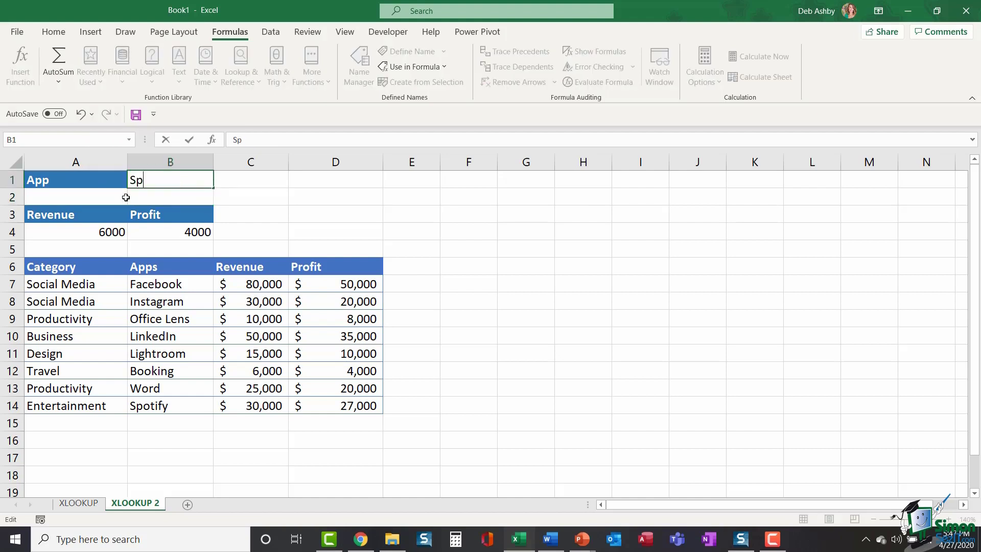
{"action": "type", "text": "ifty"}
{"action": "key", "text": "Return"}
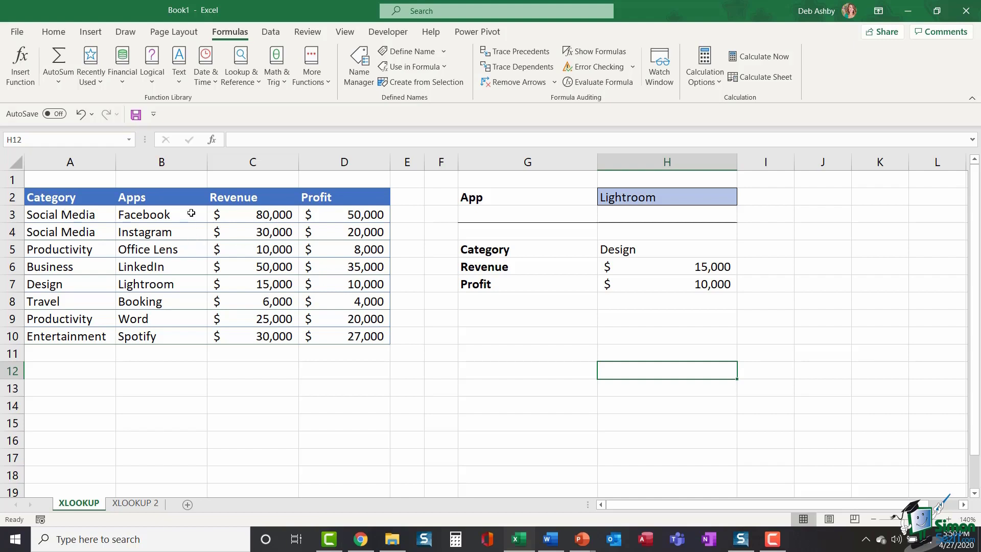
- Select the eight category entries in A3:A10
{"action": "left_click_drag", "start_coordinate": [192, 214], "coordinate": [193, 335]}
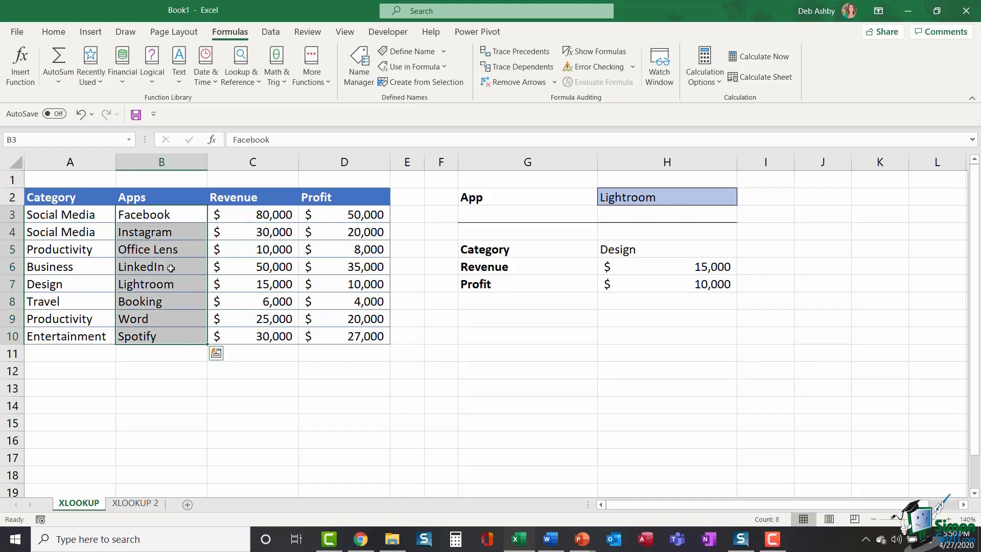
{"action": "left_click_drag", "start_coordinate": [68, 219], "coordinate": [74, 341]}
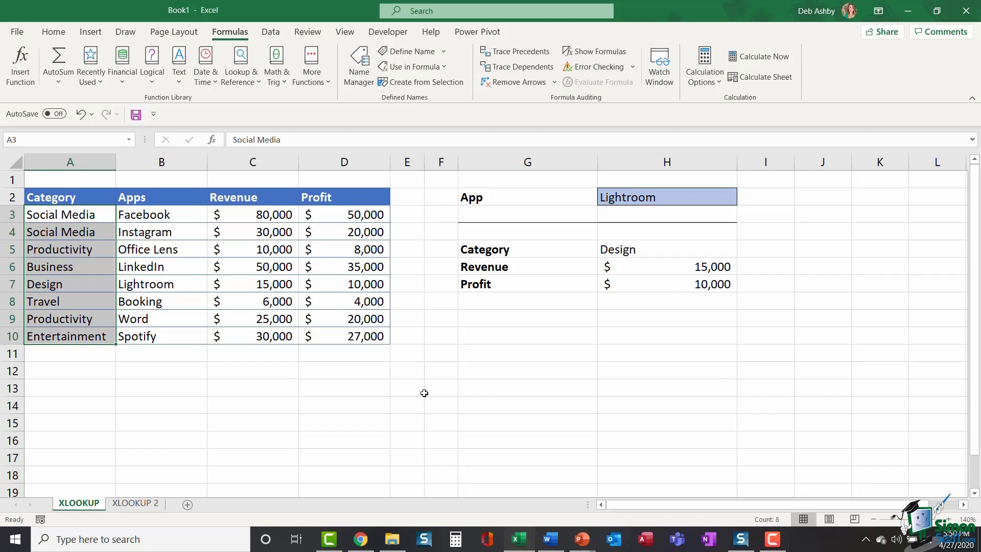
{"action": "left_click", "coordinate": [664, 387]}
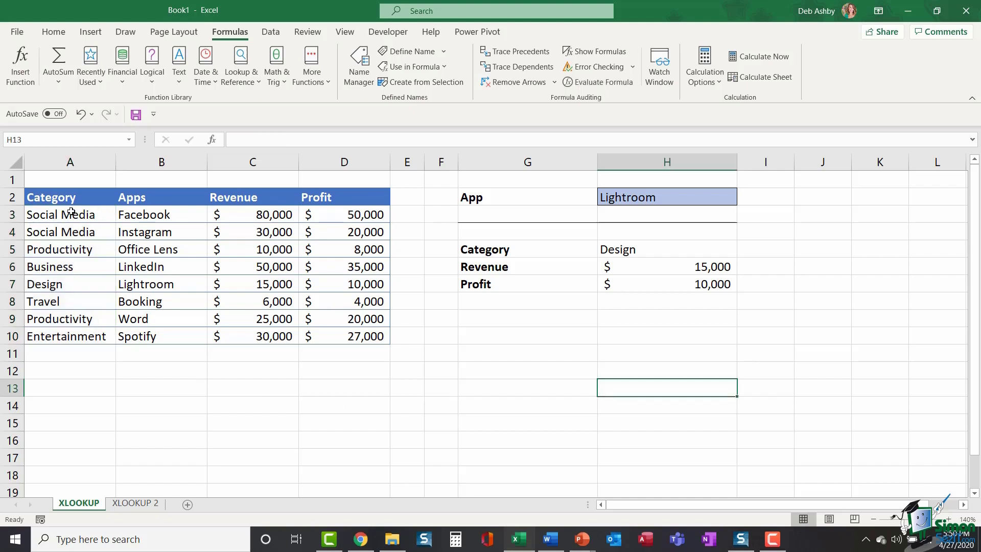
{"action": "left_click_drag", "start_coordinate": [72, 214], "coordinate": [66, 338]}
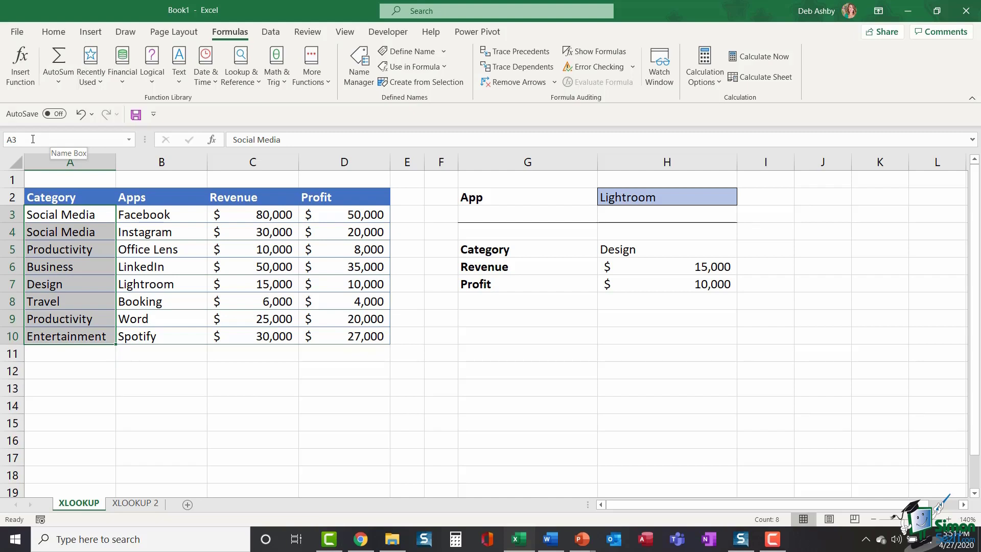
- Name the selected range A3:A10 'Category' via the Name Box
{"action": "left_click", "coordinate": [33, 139]}
{"action": "type", "text": "Category"}
{"action": "key", "text": "Return"}
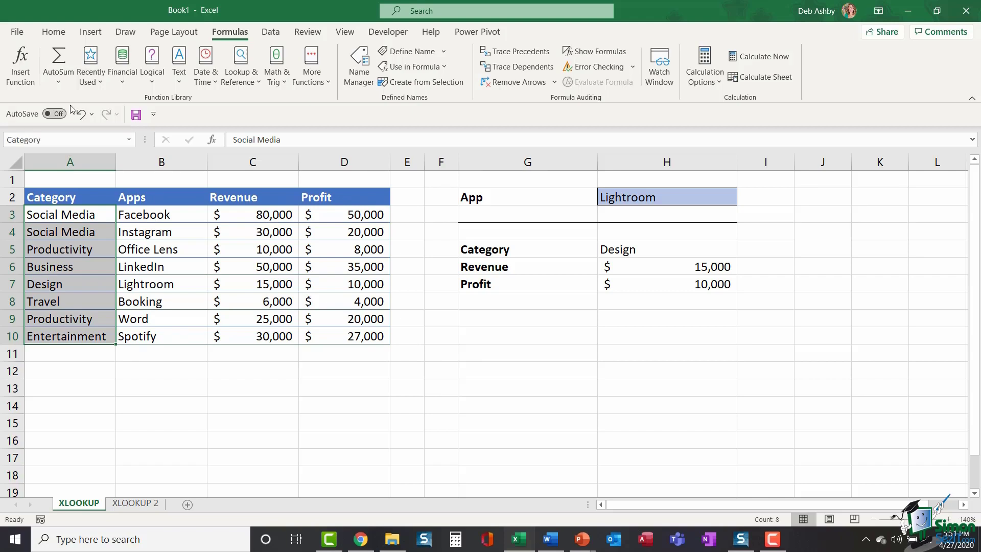
- Name the revenue figures C3:C10 'Revenue'
{"action": "left_click_drag", "start_coordinate": [240, 217], "coordinate": [232, 336]}
{"action": "left_click", "coordinate": [29, 139]}
{"action": "type", "text": "Revenue"}
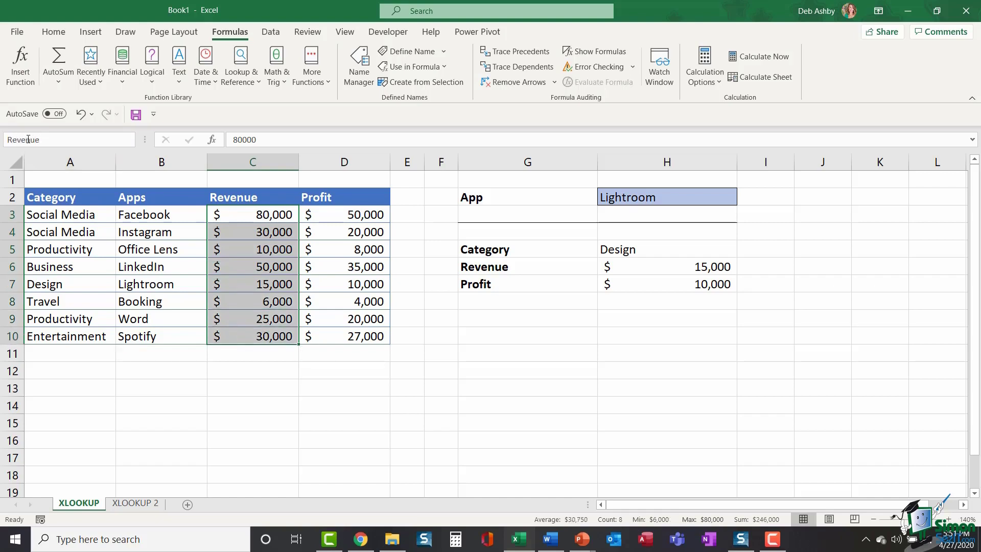
{"action": "key", "text": "Return"}
{"action": "type", "text": "_List"}
{"action": "key", "text": "BackSpace"}
{"action": "key", "text": "BackSpace"}
{"action": "key", "text": "Return"}
- Name the profit figures D3:D10 'Profit'
{"action": "left_click_drag", "start_coordinate": [346, 216], "coordinate": [350, 336]}
{"action": "left_click", "coordinate": [38, 143]}
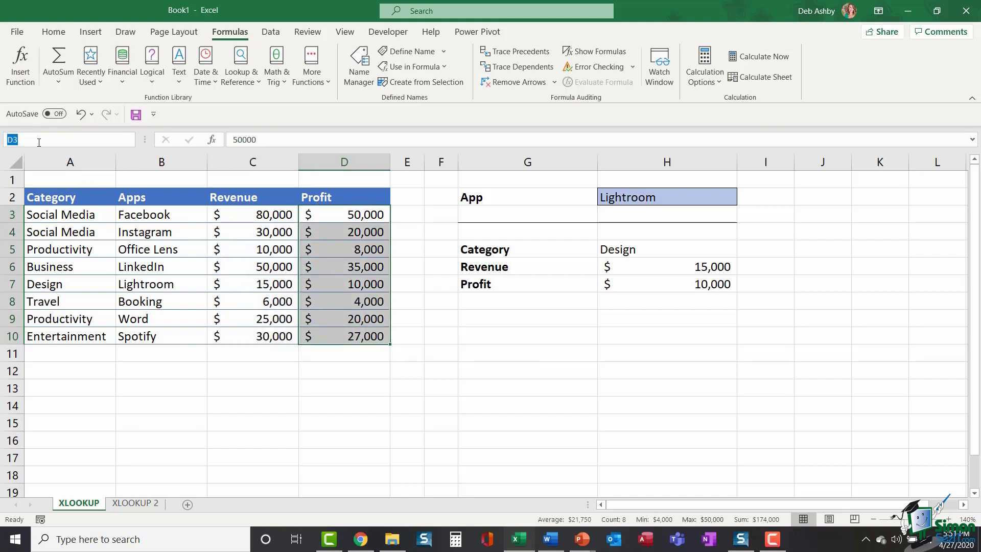
{"action": "type", "text": "OPr"}
{"action": "key", "text": "BackSpace"}
{"action": "key", "text": "BackSpace"}
{"action": "key", "text": "BackSpace"}
{"action": "type", "text": "Profit"}
{"action": "key", "text": "Return"}
- Review the defined names in the Name Manager, then close it
{"action": "left_click", "coordinate": [362, 70]}
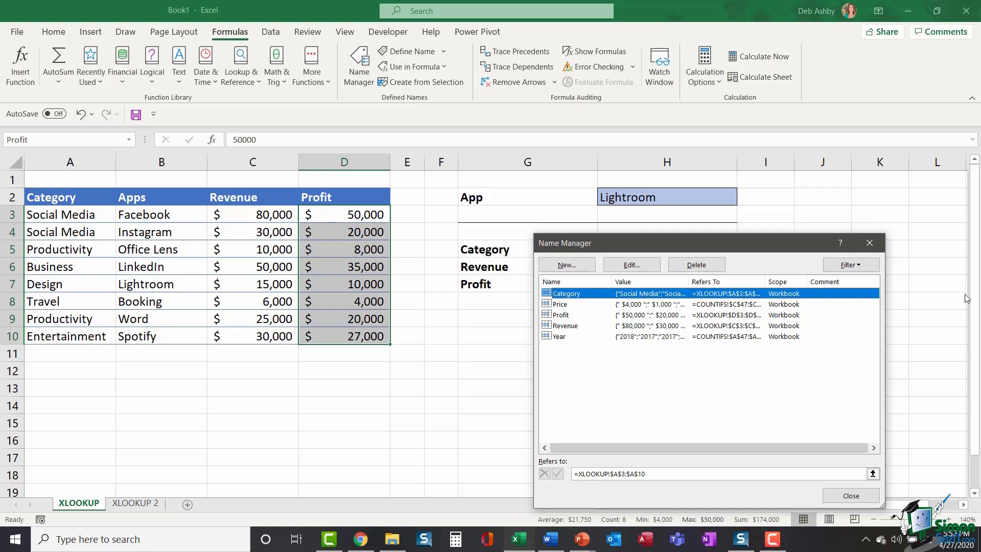
{"action": "key", "text": "Escape"}
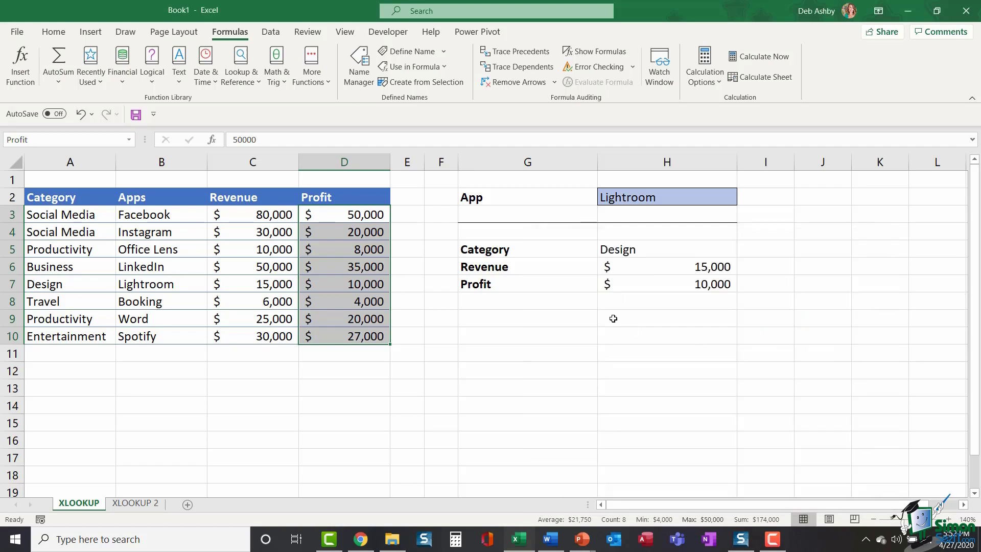
- Change H5 to =XLOOKUP(H2,B3:B10,Category), replacing A3:A10 with the Category name
{"action": "left_click", "coordinate": [656, 251]}
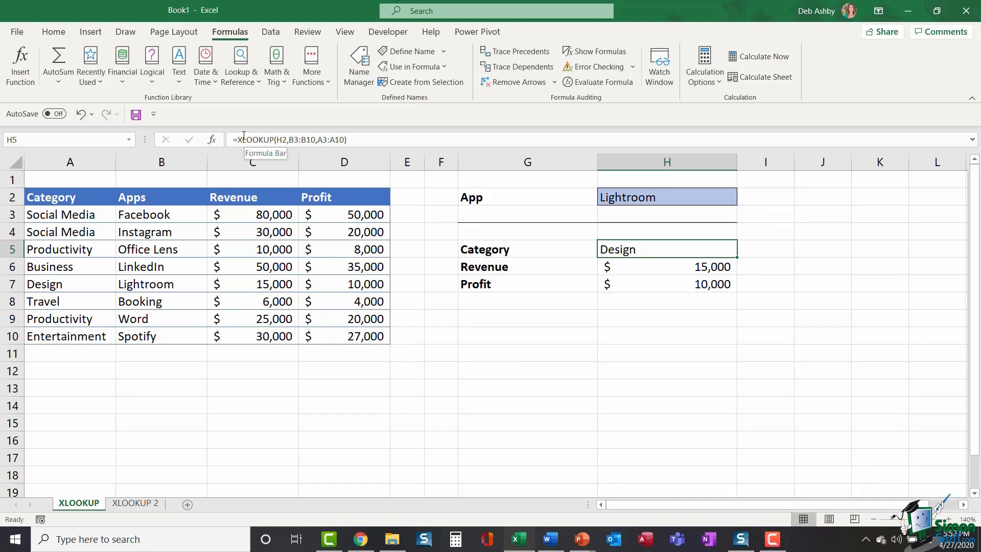
{"action": "left_click", "coordinate": [281, 139]}
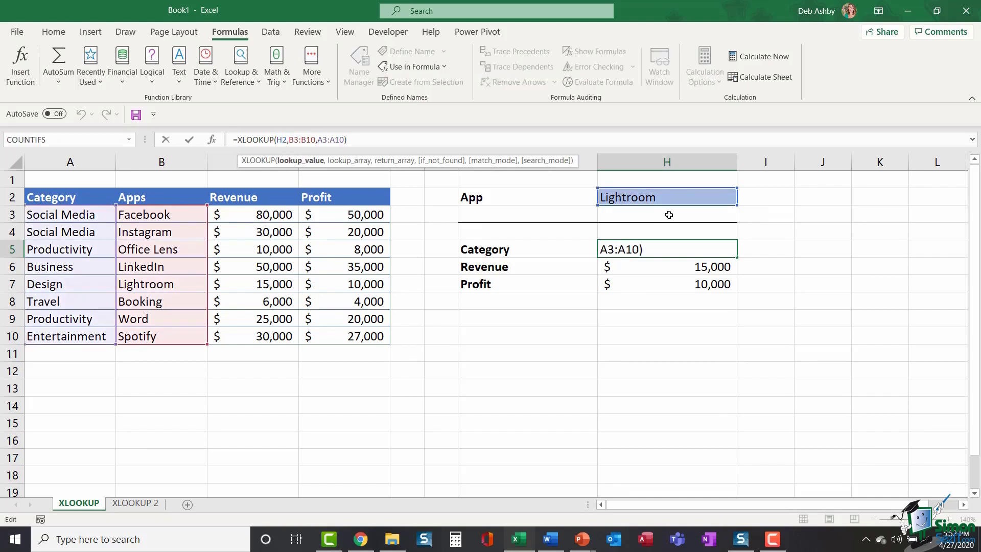
{"action": "left_click", "coordinate": [294, 139]}
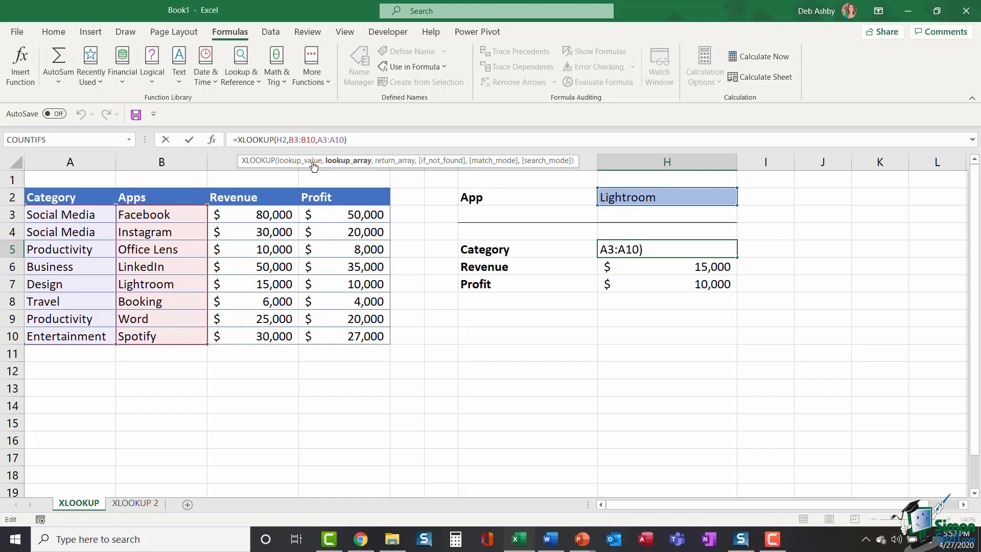
{"action": "left_click", "coordinate": [322, 144]}
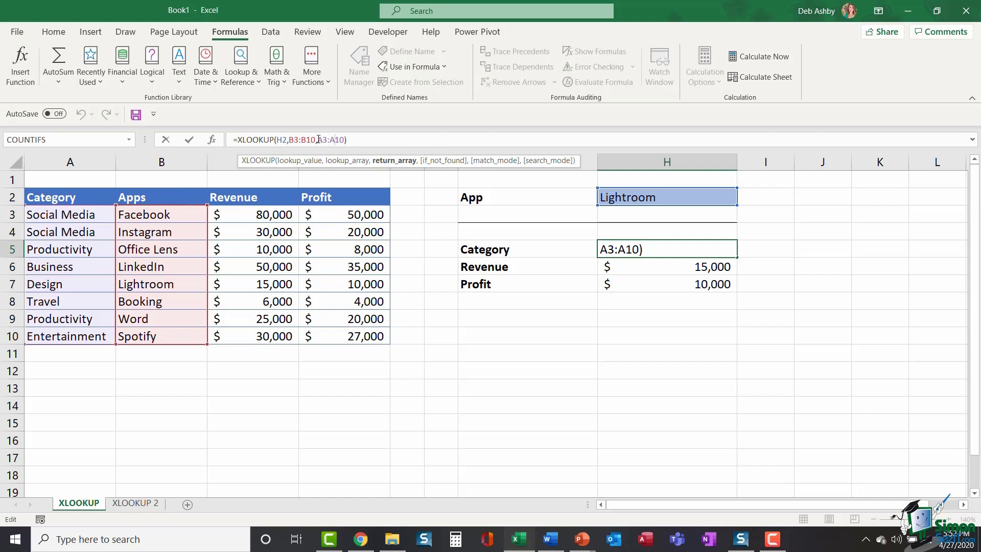
{"action": "left_click_drag", "start_coordinate": [317, 139], "coordinate": [345, 139]}
{"action": "type", "text": "Cat"}
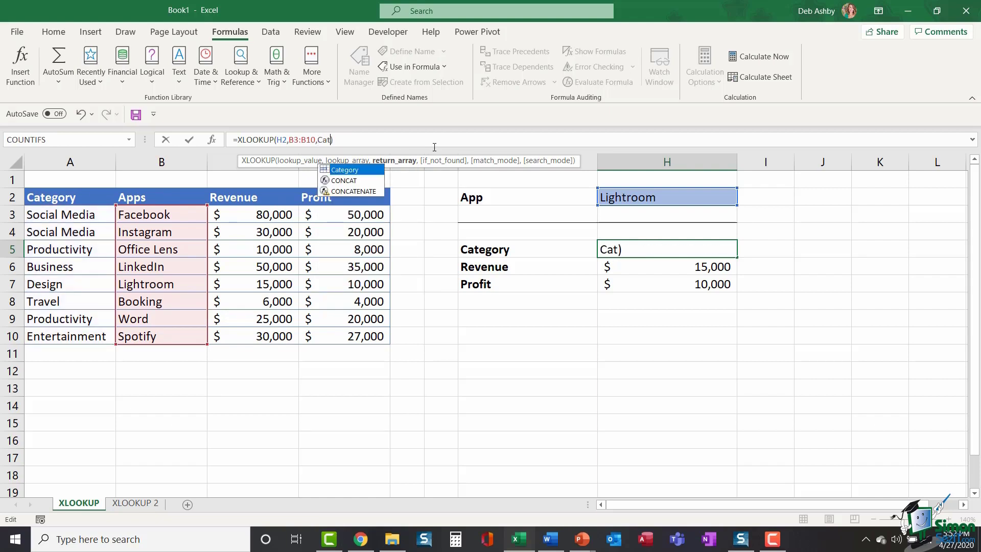
{"action": "type", "text": "e"}
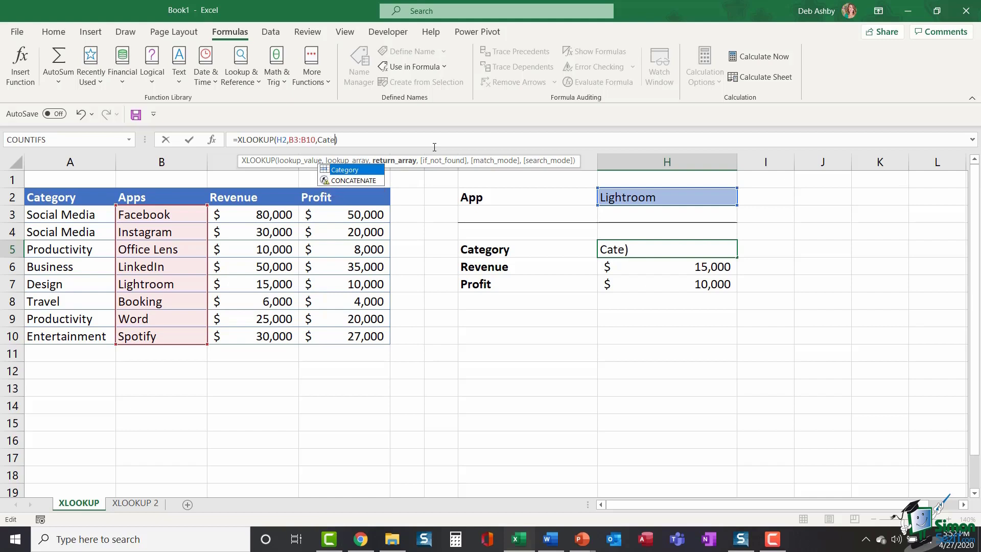
{"action": "double_click", "coordinate": [357, 170]}
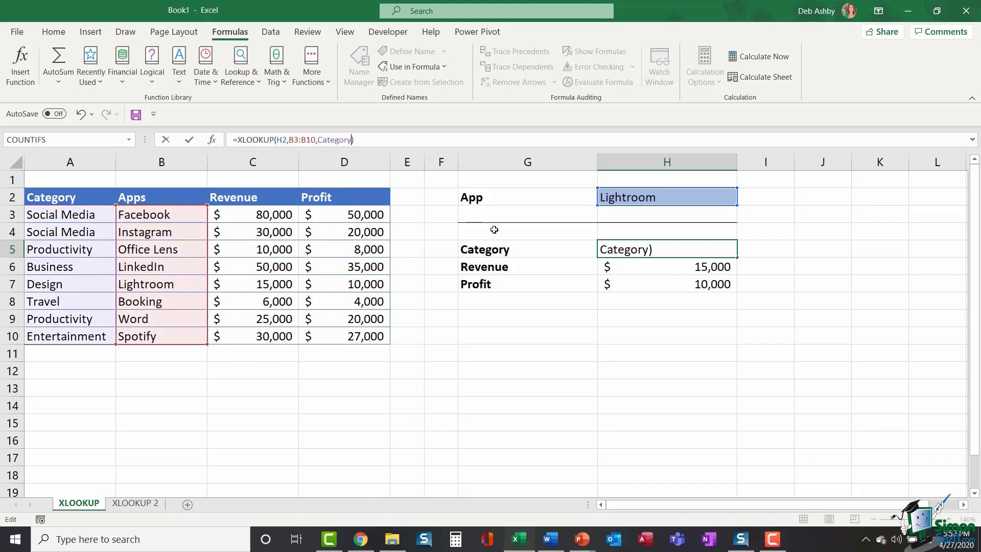
{"action": "key", "text": "Return"}
{"action": "left_click", "coordinate": [693, 248]}
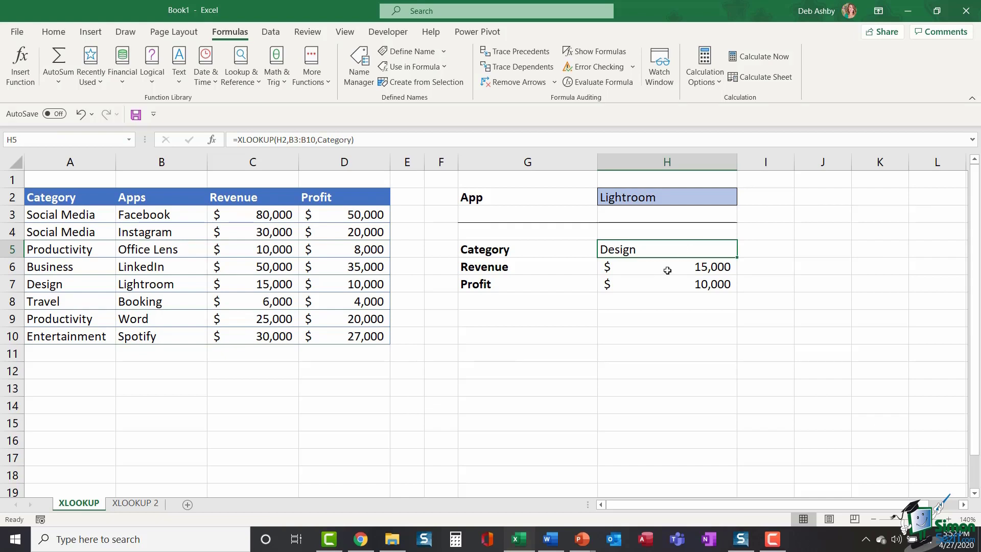
- Name the app list B3:B10 'Apps'
{"action": "left_click", "coordinate": [803, 262]}
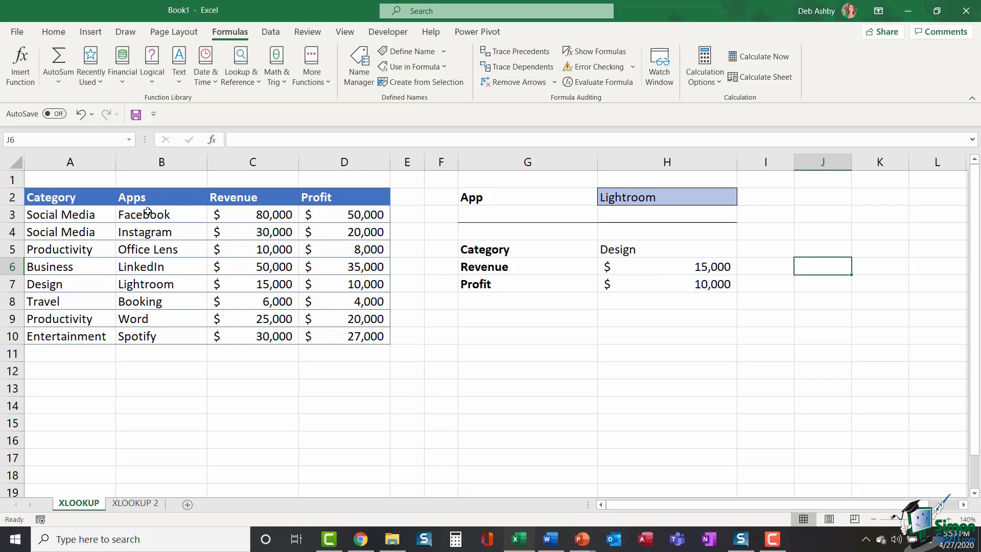
{"action": "left_click_drag", "start_coordinate": [144, 212], "coordinate": [143, 333]}
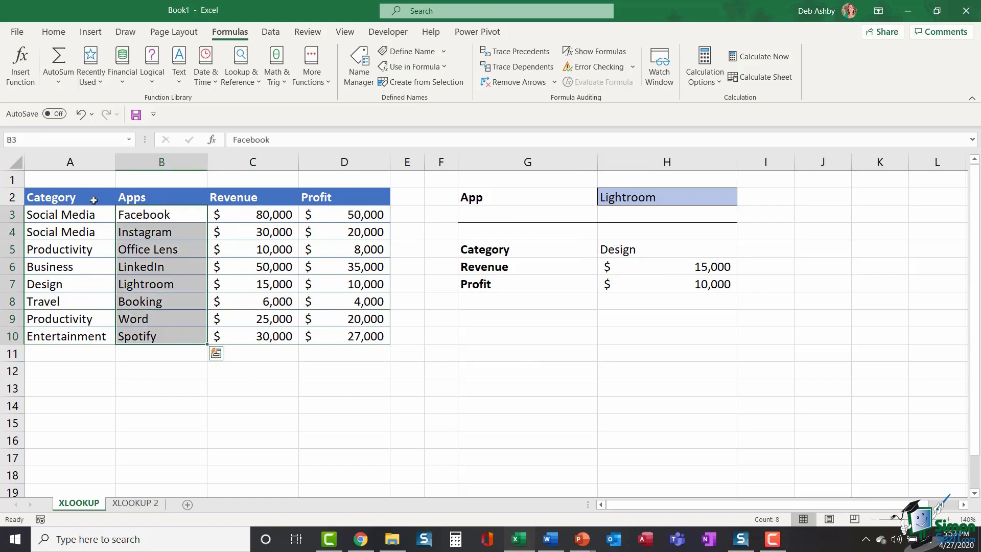
{"action": "left_click", "coordinate": [28, 139]}
{"action": "type", "text": "Apps"}
{"action": "key", "text": "Return"}
- Rewrite the Revenue formula in H6 as =XLOOKUP(H2,Apps,Revenue)
{"action": "left_click", "coordinate": [659, 268]}
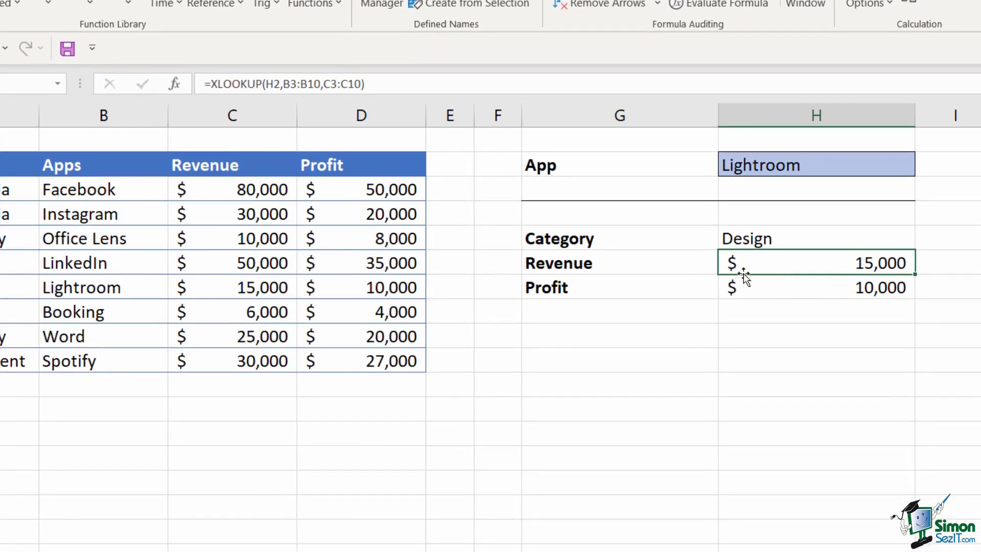
{"action": "left_click", "coordinate": [296, 84]}
{"action": "left_click_drag", "start_coordinate": [298, 83], "coordinate": [323, 83]}
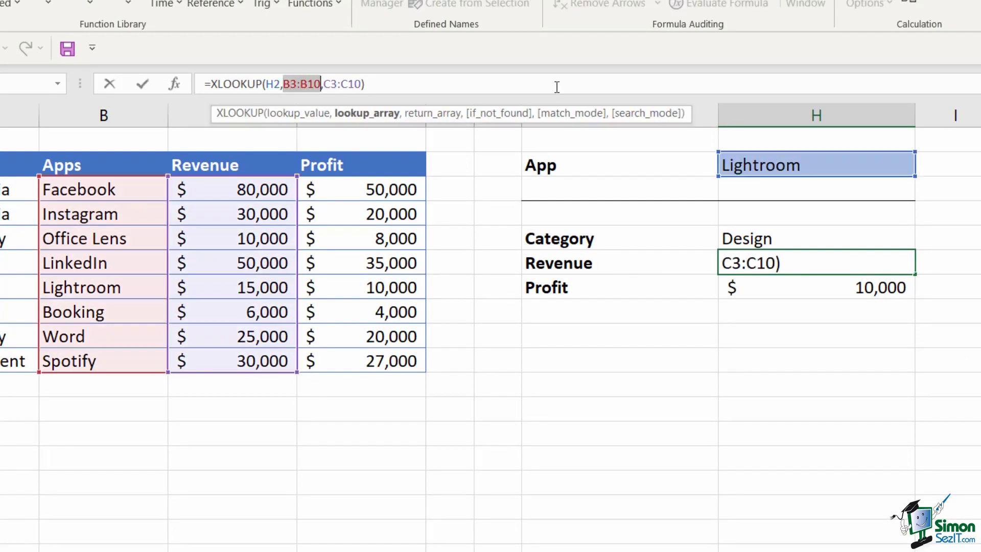
{"action": "type", "text": "Apps"}
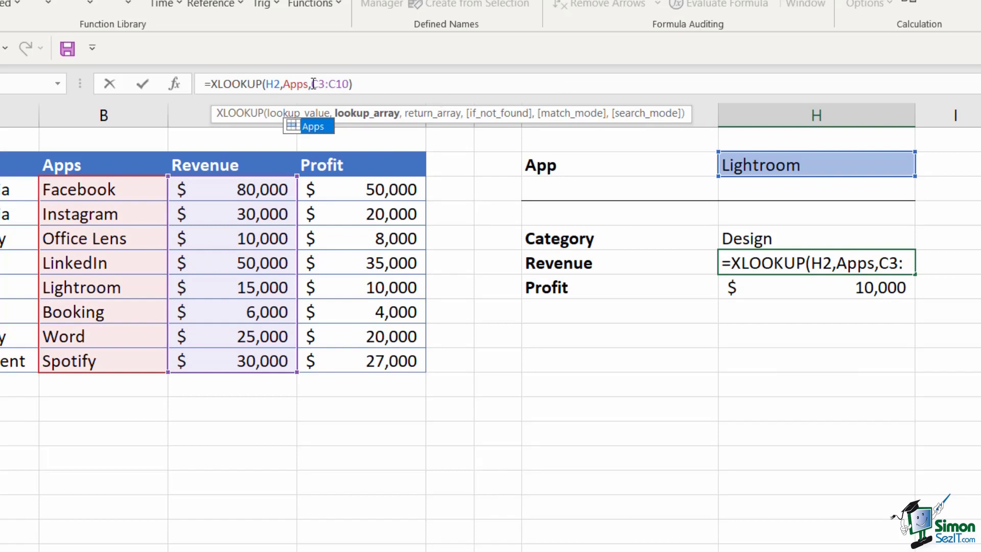
{"action": "left_click_drag", "start_coordinate": [310, 83], "coordinate": [348, 84]}
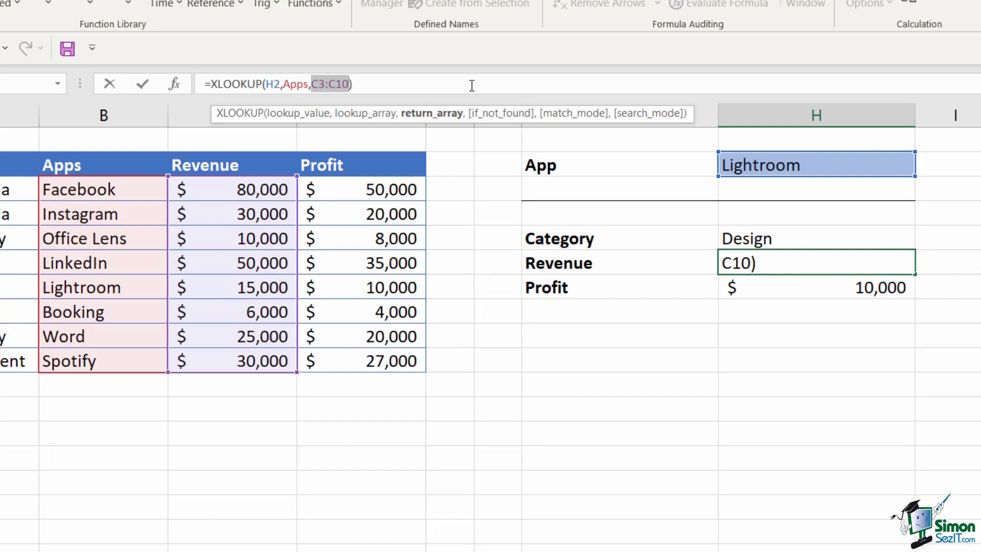
{"action": "key", "text": "F3"}
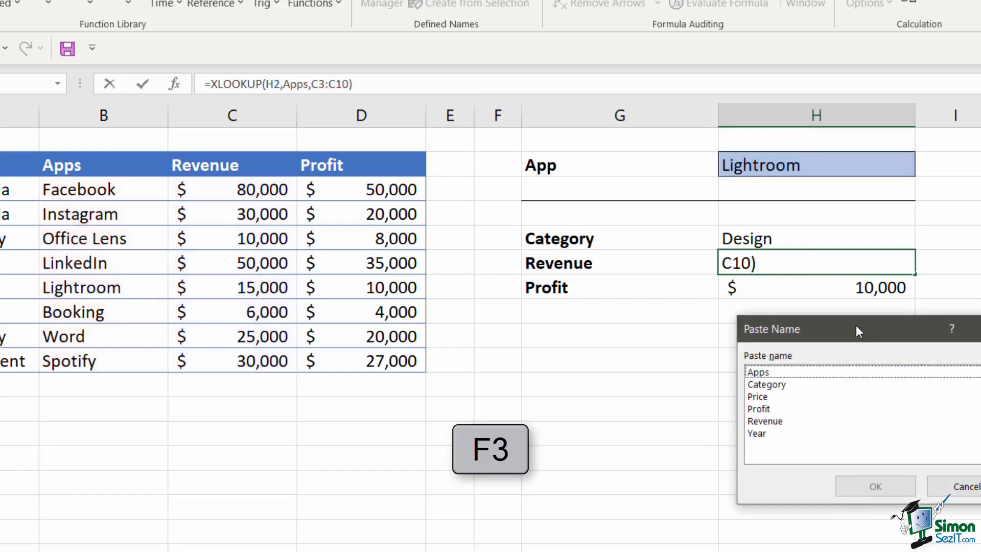
{"action": "left_click_drag", "start_coordinate": [856, 330], "coordinate": [577, 164]}
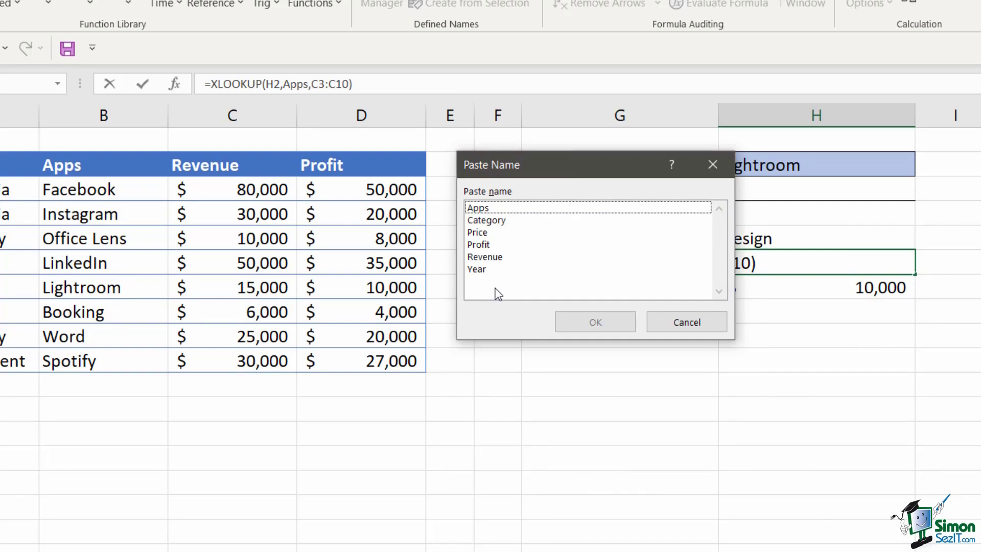
{"action": "left_click", "coordinate": [493, 257]}
{"action": "left_click", "coordinate": [610, 324]}
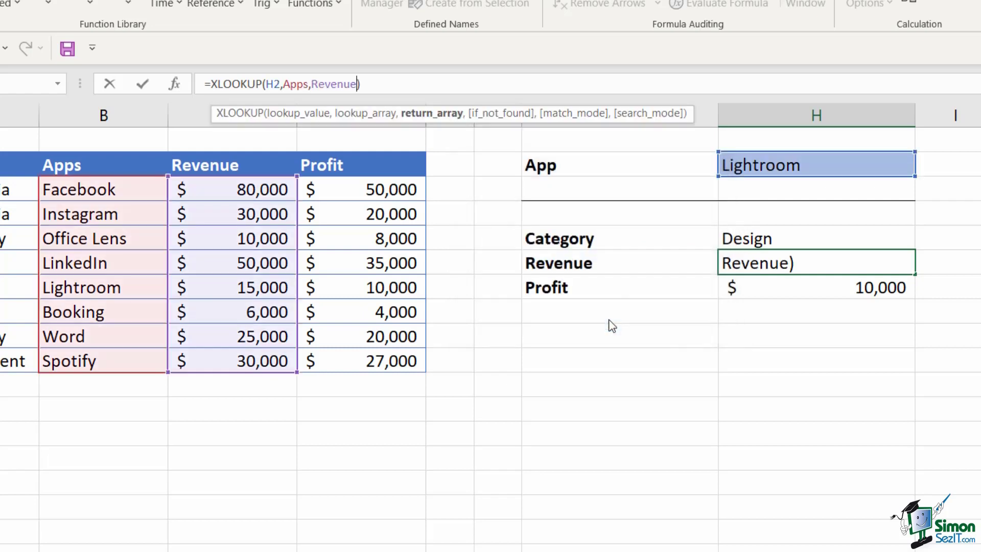
{"action": "key", "text": "Return"}
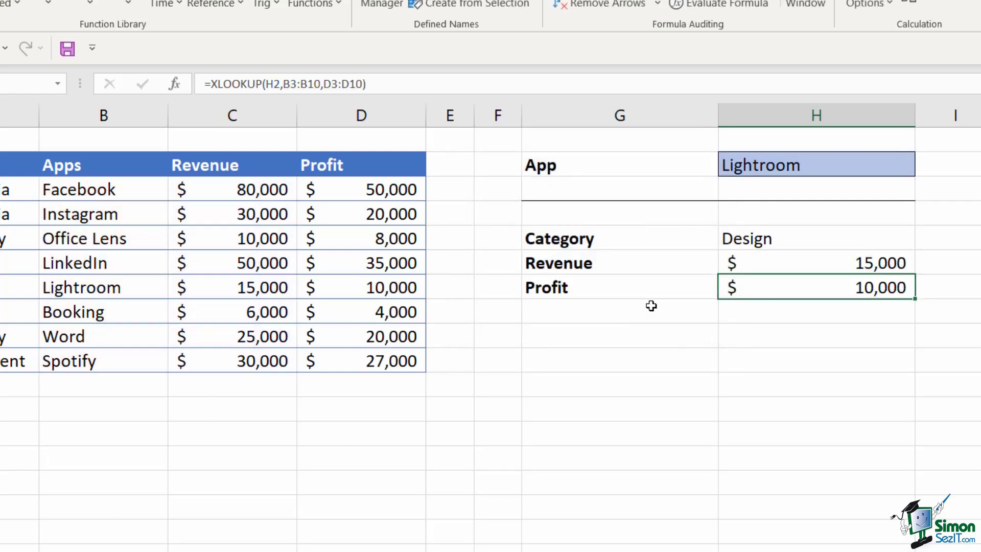
{"action": "double_click", "coordinate": [803, 262]}
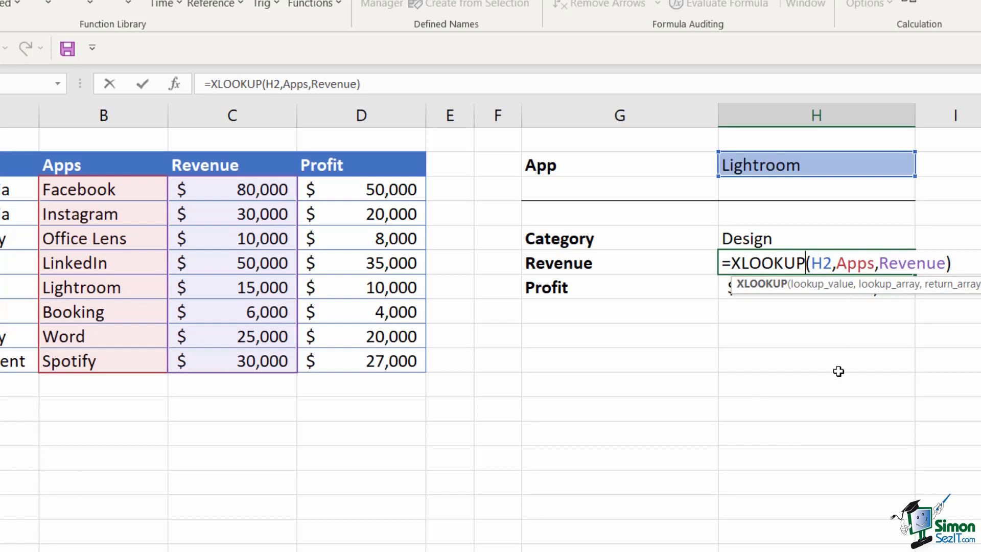
- Rewrite the Profit formula in H7 as =XLOOKUP(H2,Apps,Profit) using pasted names
{"action": "key", "text": "Return"}
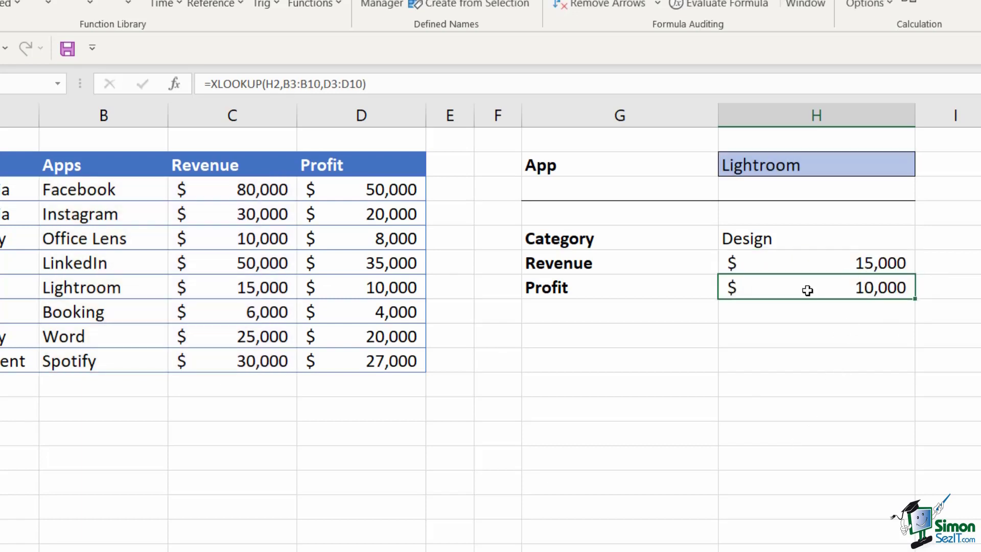
{"action": "left_click", "coordinate": [284, 84]}
{"action": "left_click_drag", "start_coordinate": [284, 84], "coordinate": [321, 84]}
{"action": "key", "text": "F3"}
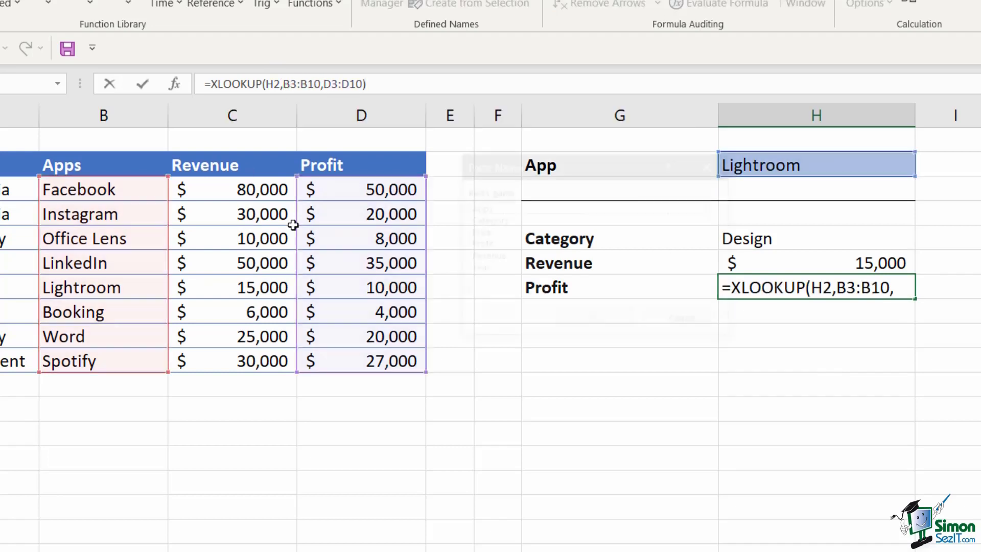
{"action": "double_click", "coordinate": [540, 212]}
{"action": "left_click_drag", "start_coordinate": [311, 84], "coordinate": [352, 83]}
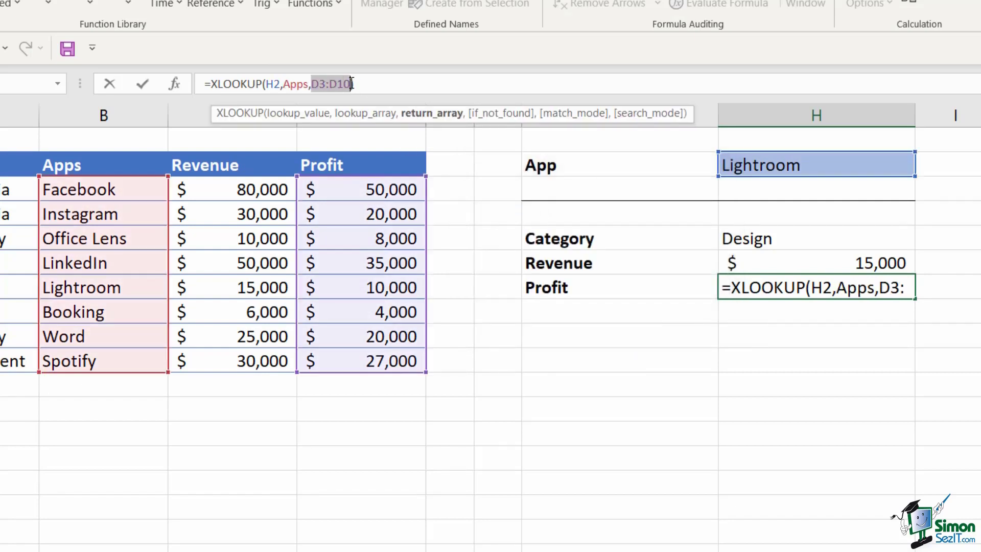
{"action": "type", "text": ")"}
{"action": "key", "text": "F3"}
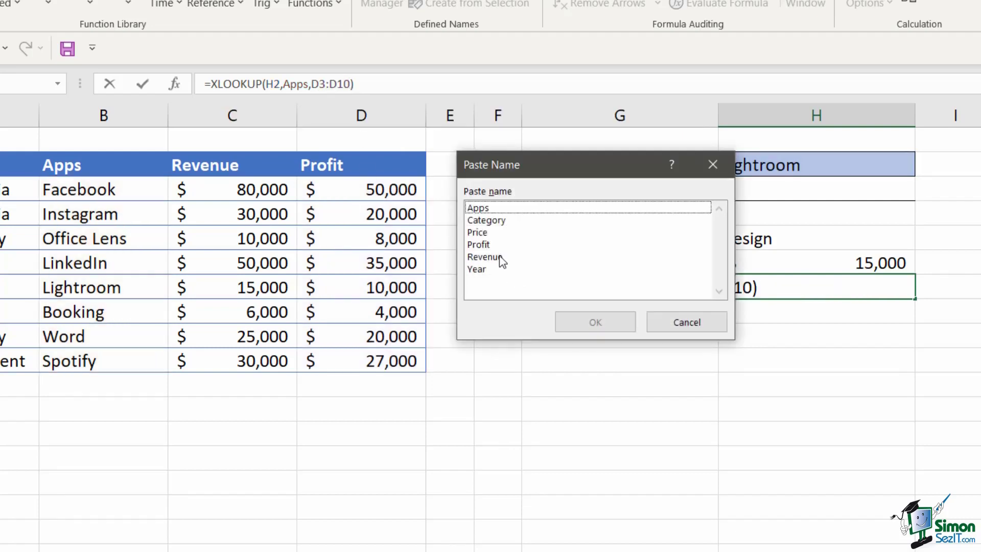
{"action": "double_click", "coordinate": [480, 245]}
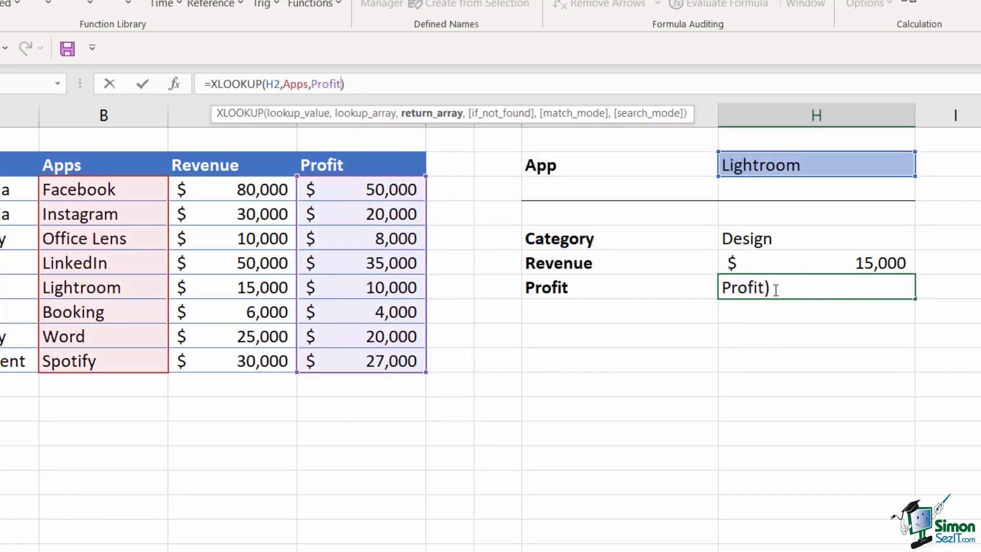
{"action": "key", "text": "Return"}
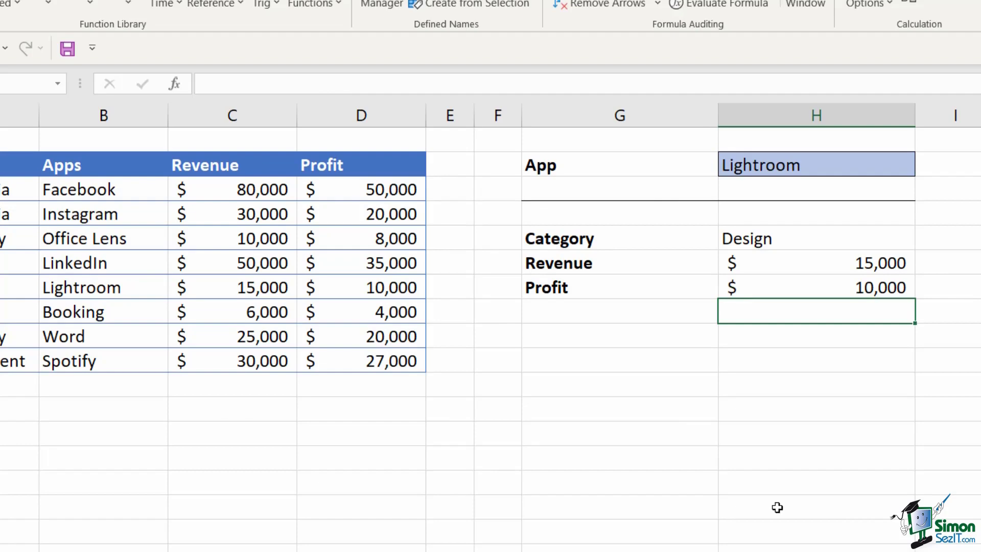
{"action": "key", "text": "Up"}
{"action": "key", "text": "Up"}
{"action": "key", "text": "Up"}
{"action": "key", "text": "Up"}
{"action": "key", "text": "Up"}
- Pick Office Lens in the H2 dropdown, giving Productivity, $10,000 and $8,000
{"action": "left_click", "coordinate": [922, 167]}
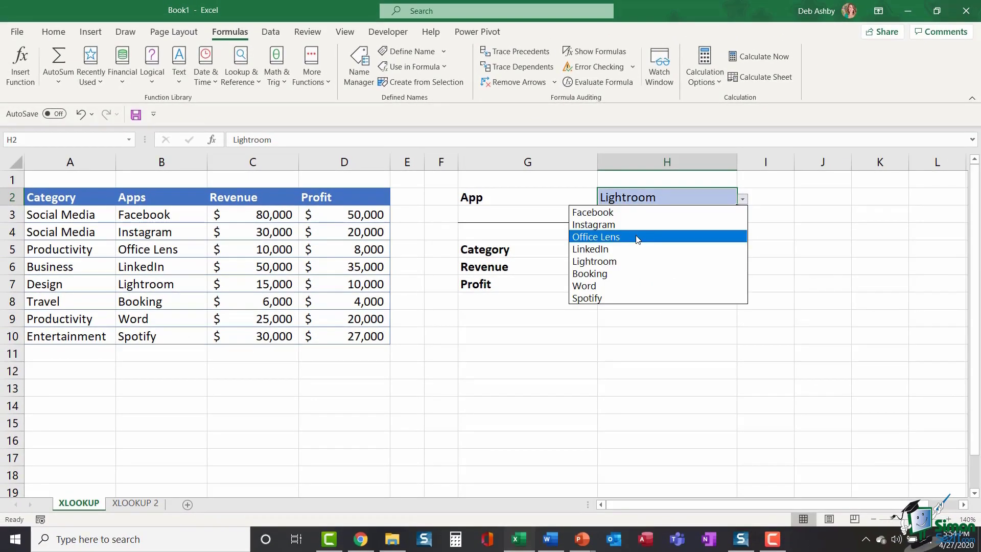
{"action": "left_click", "coordinate": [659, 236]}
{"action": "left_click", "coordinate": [691, 387]}
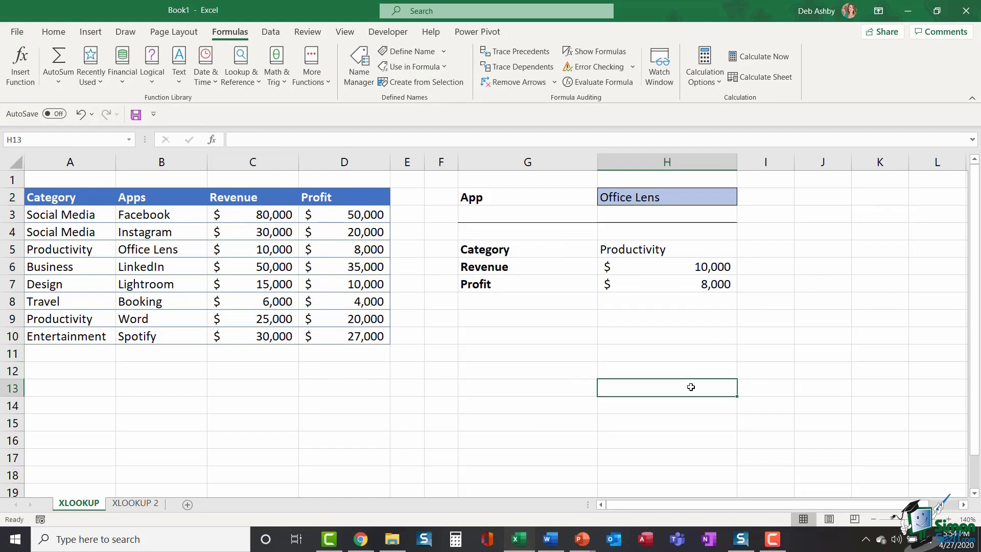